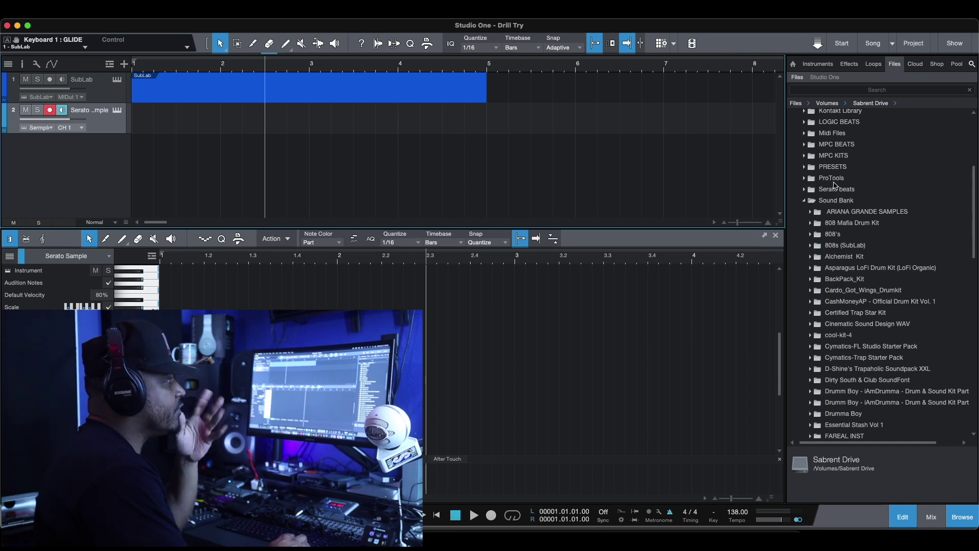
Browse the Macintosh HD drive to the Serato Packs folder, found in the user's Music folder under Serato Studio and Content.
{"action": "scroll", "coordinate": [837, 215], "scroll_direction": "up", "scroll_amount": 6}
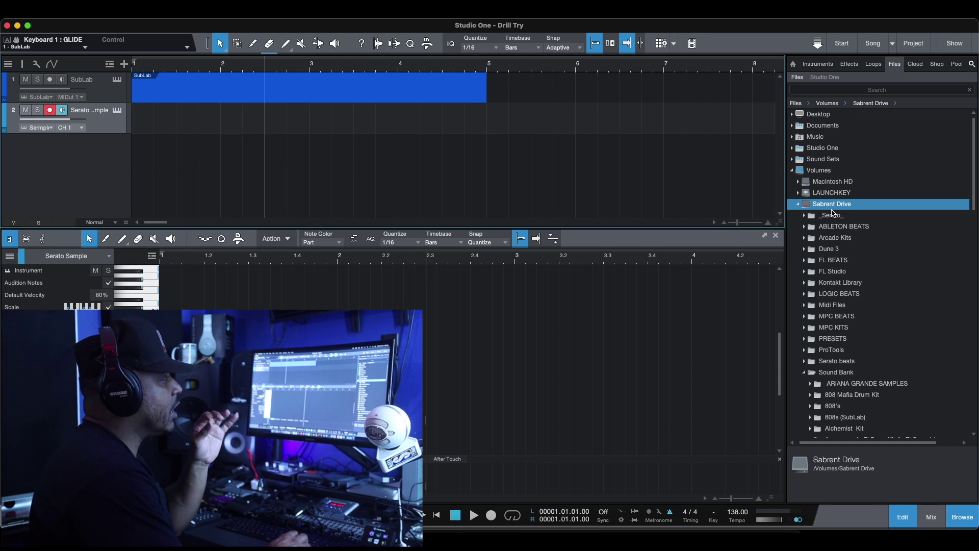
{"action": "double_click", "coordinate": [829, 181]}
{"action": "double_click", "coordinate": [830, 227]}
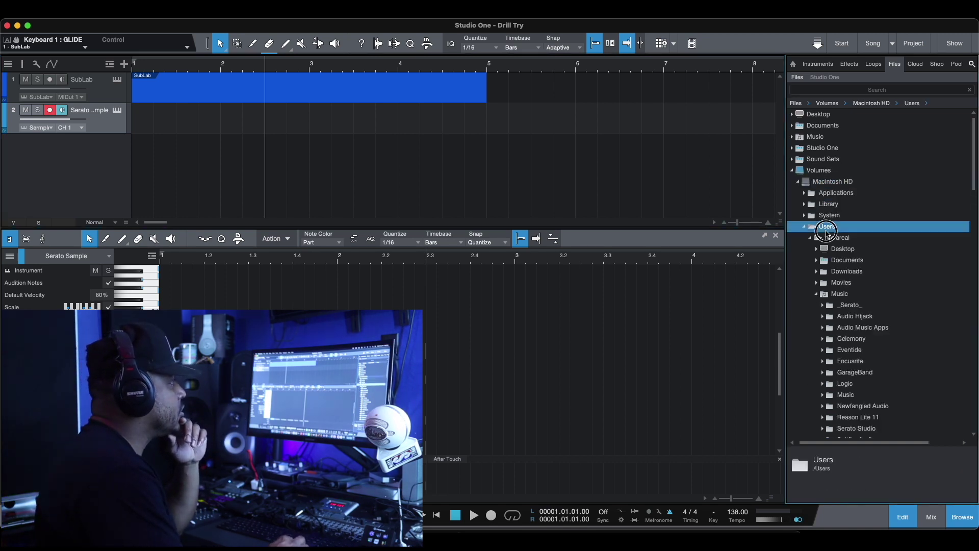
{"action": "double_click", "coordinate": [811, 229]}
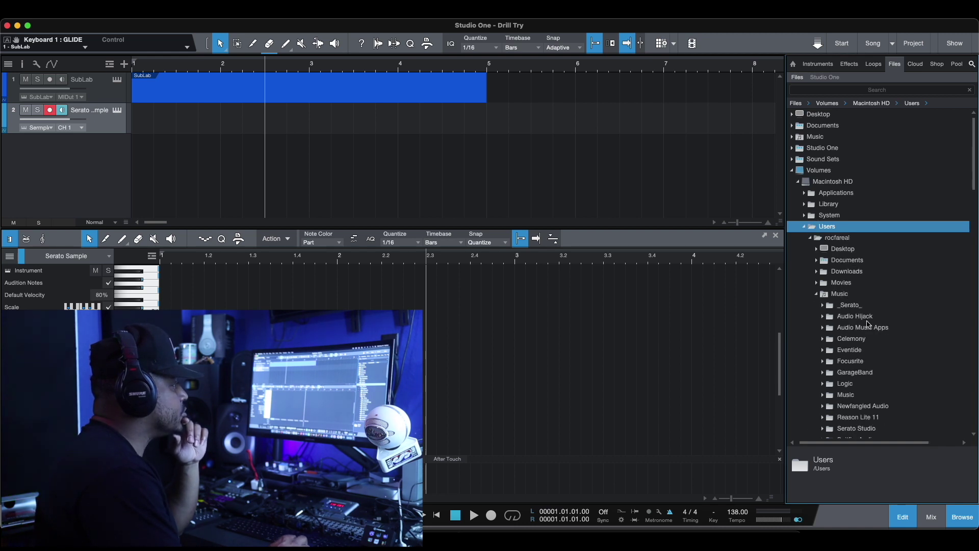
{"action": "scroll", "coordinate": [843, 278], "scroll_direction": "down", "scroll_amount": 5}
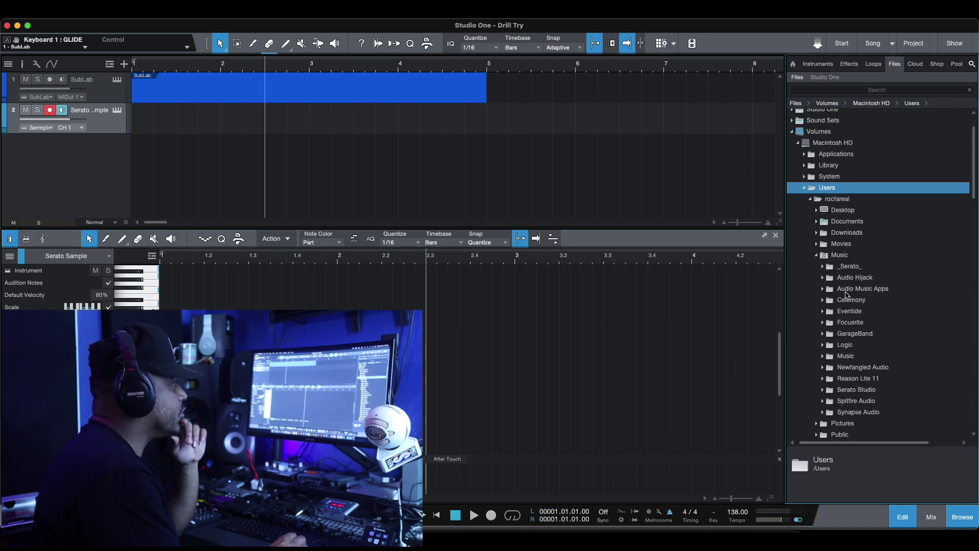
{"action": "left_click", "coordinate": [846, 288]}
{"action": "double_click", "coordinate": [839, 326]}
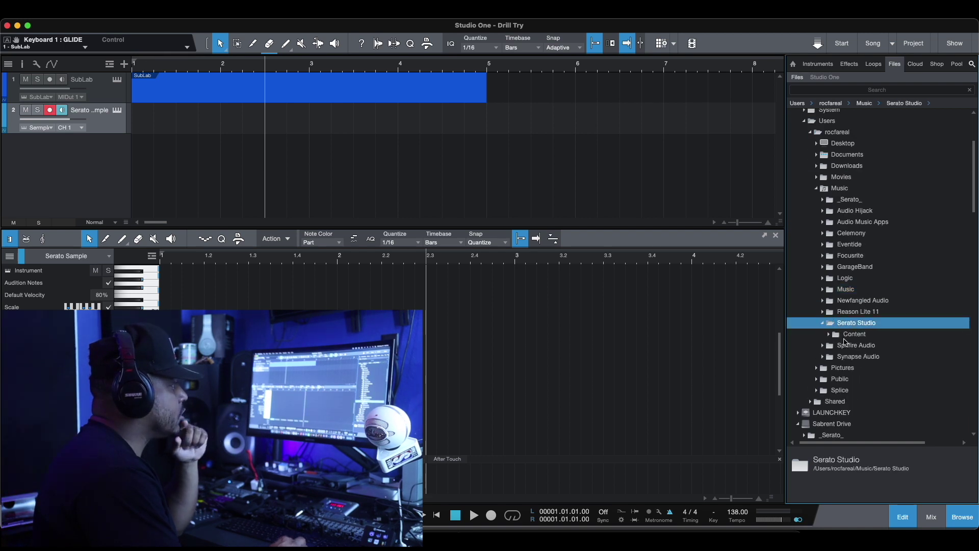
{"action": "double_click", "coordinate": [851, 335]}
{"action": "double_click", "coordinate": [858, 346]}
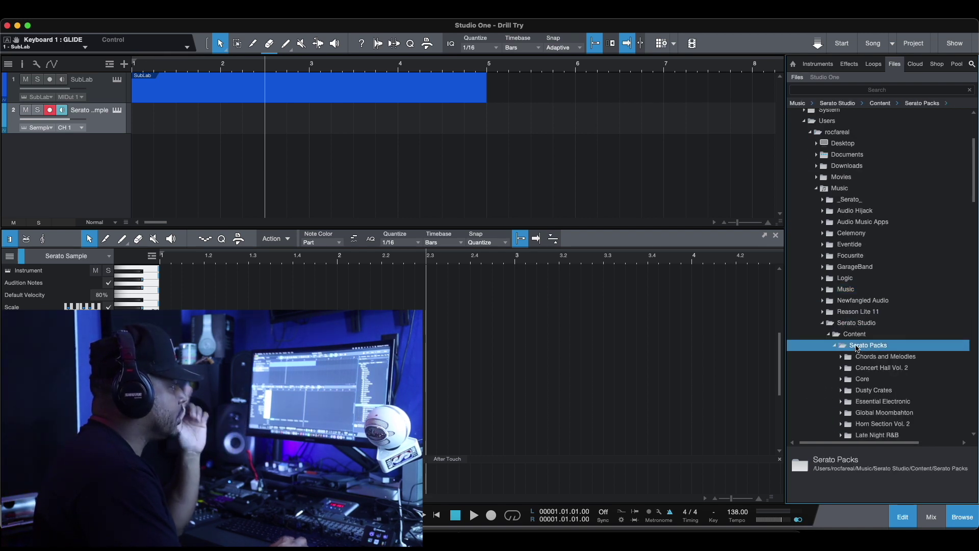
Audition samples in the Essential Electronic pack's Audio Samples folder, from 2001 Vibes down to Billows-MSXII-131 BPM-Ebmin.
{"action": "scroll", "coordinate": [867, 367], "scroll_direction": "down", "scroll_amount": 3}
{"action": "double_click", "coordinate": [866, 327]}
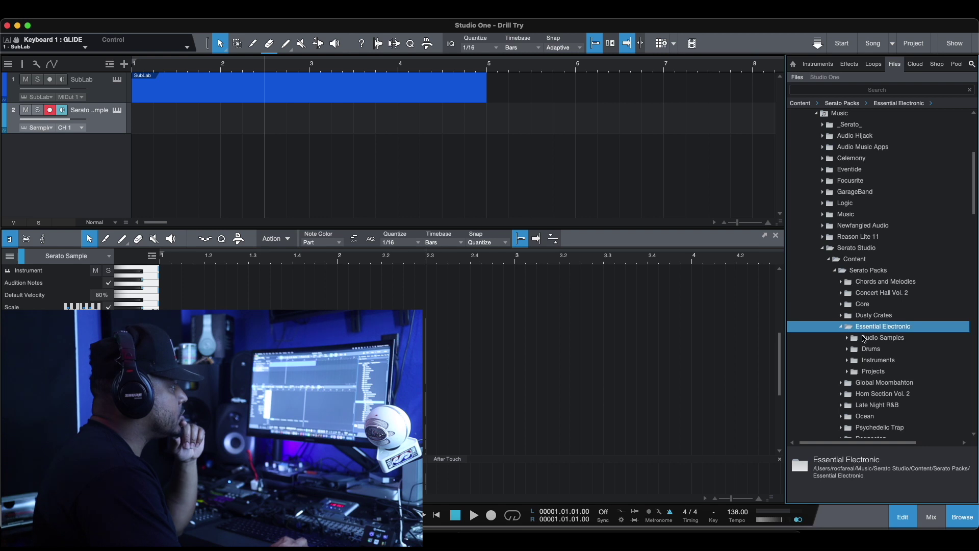
{"action": "double_click", "coordinate": [863, 338]}
{"action": "left_click", "coordinate": [881, 351]}
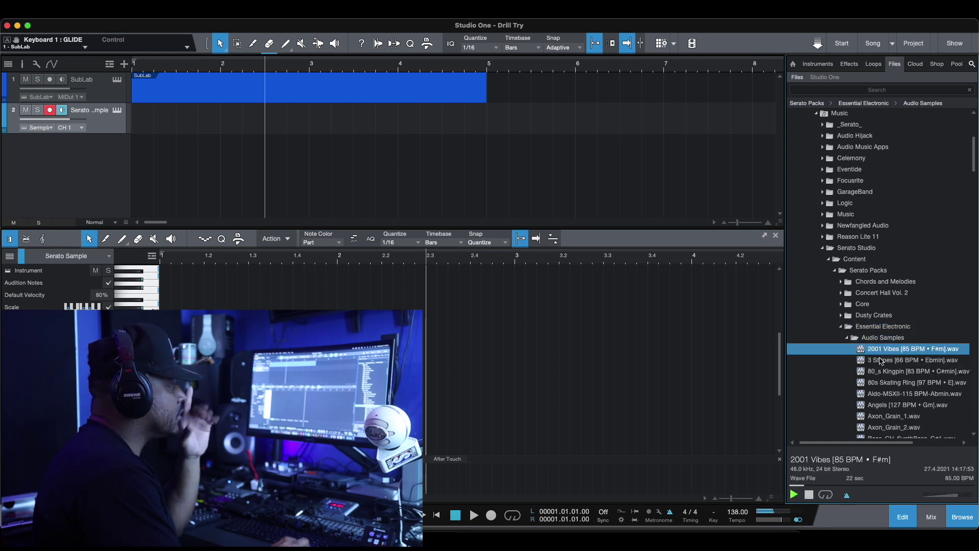
{"action": "key", "text": "Down"}
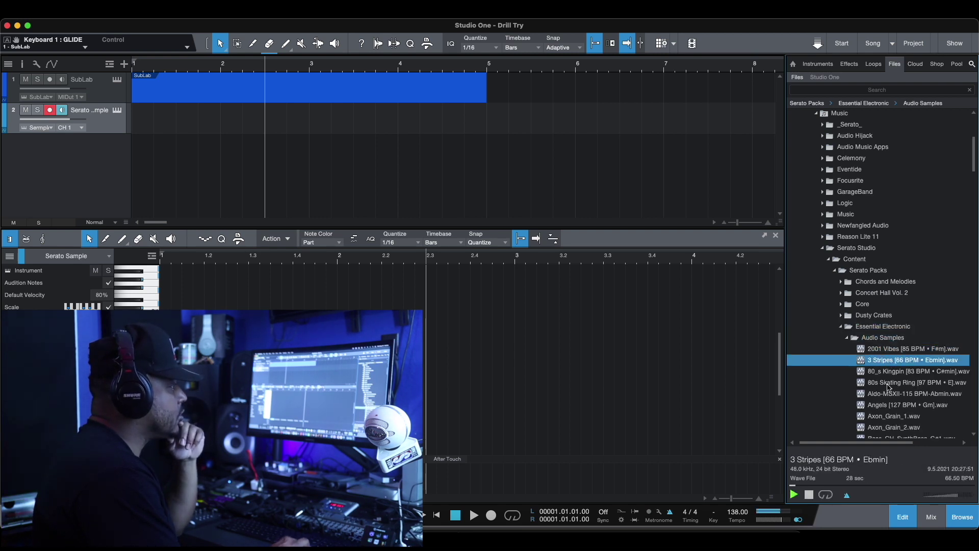
{"action": "left_click", "coordinate": [888, 382]}
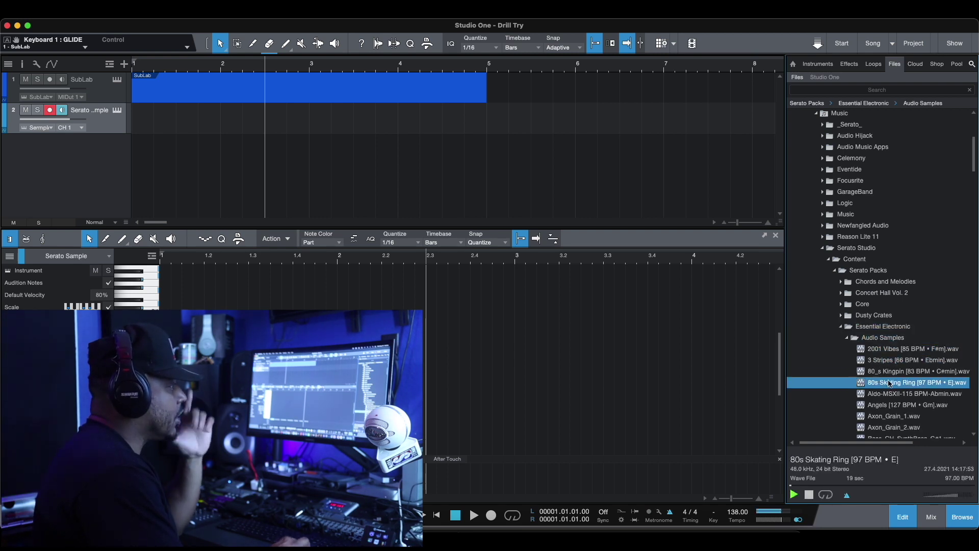
{"action": "left_click", "coordinate": [888, 405]}
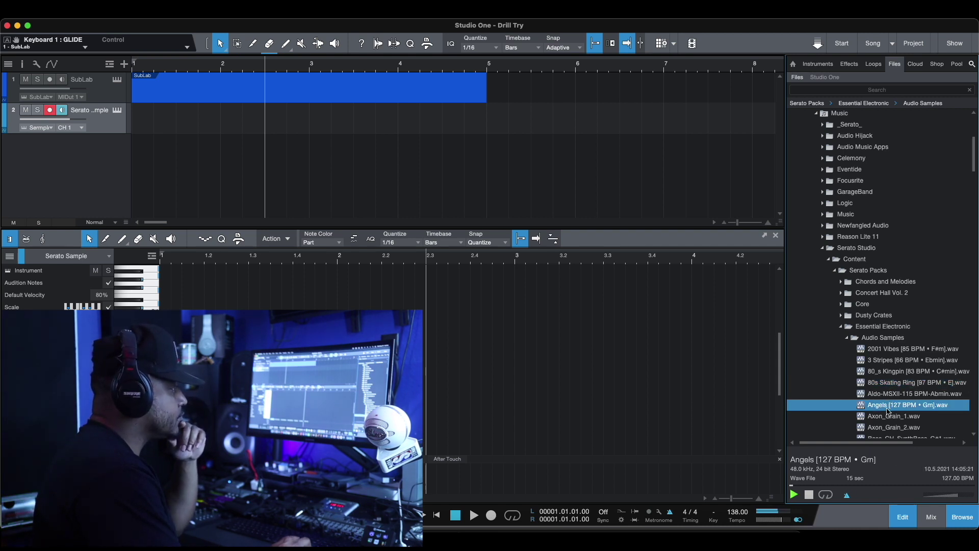
{"action": "scroll", "coordinate": [887, 407], "scroll_direction": "down", "scroll_amount": 3}
{"action": "left_click", "coordinate": [887, 402]}
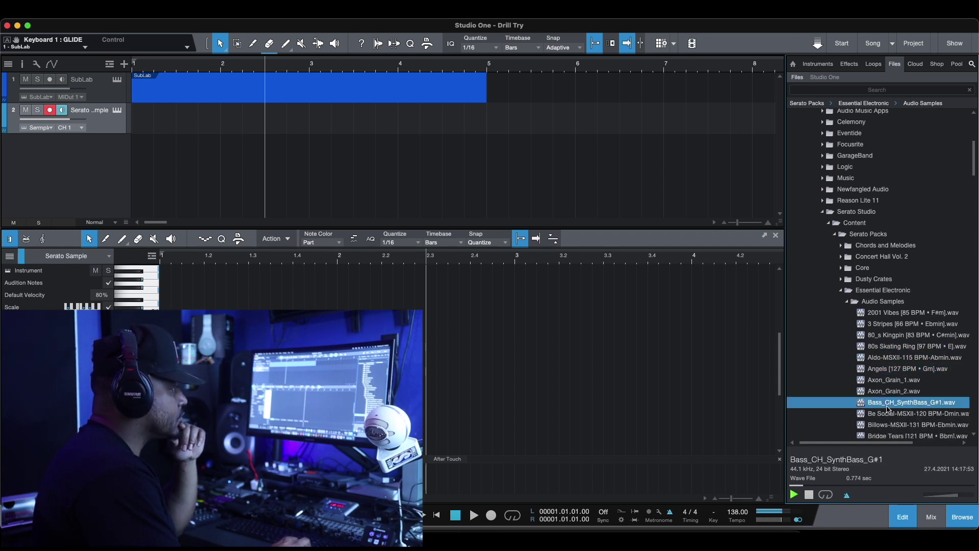
{"action": "left_click", "coordinate": [887, 413]}
{"action": "left_click", "coordinate": [887, 425]}
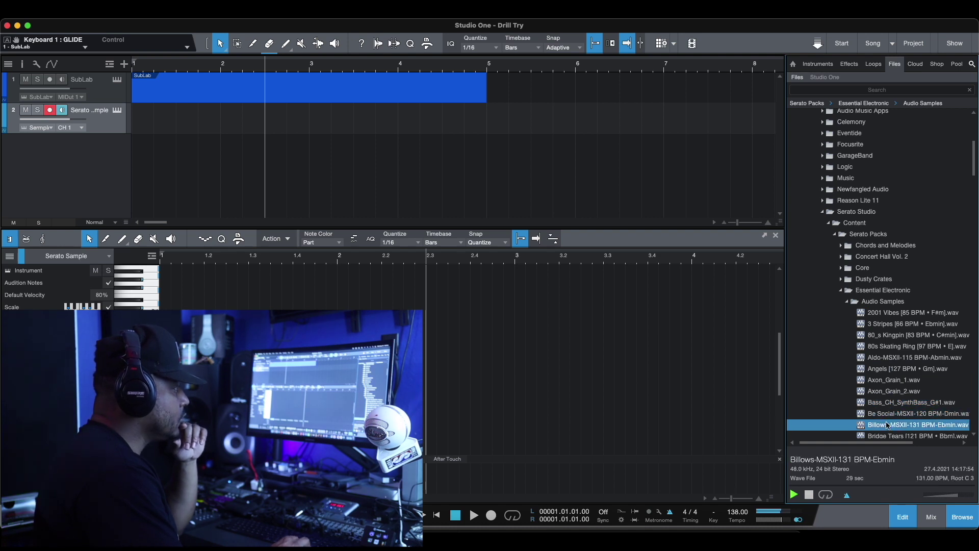
Collapse the Essential Electronic pack and expand the Audio Samples folder of the Dusty Crates pack.
{"action": "left_click", "coordinate": [848, 302]}
{"action": "left_click", "coordinate": [841, 290]}
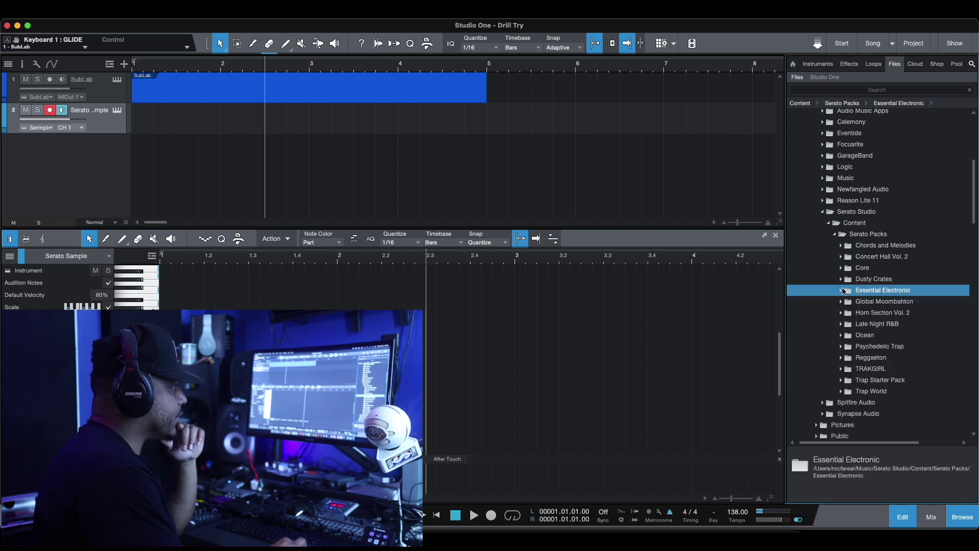
{"action": "left_click", "coordinate": [841, 279]}
{"action": "left_click", "coordinate": [847, 290]}
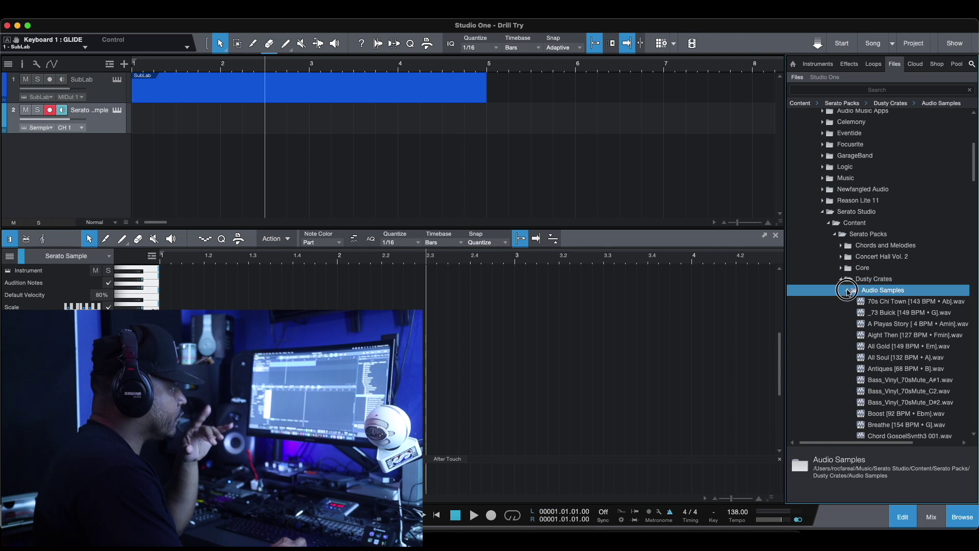
{"action": "left_click", "coordinate": [848, 291]}
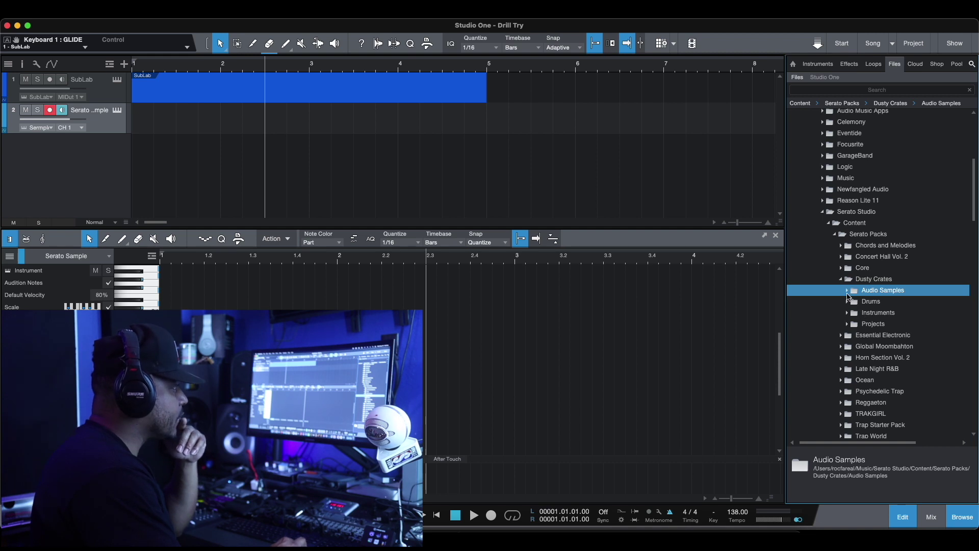
{"action": "left_click", "coordinate": [847, 290]}
Audition the first three Dusty Crates samples and place A Playas Story on a new audio track at bar 1.
{"action": "left_click", "coordinate": [877, 306]}
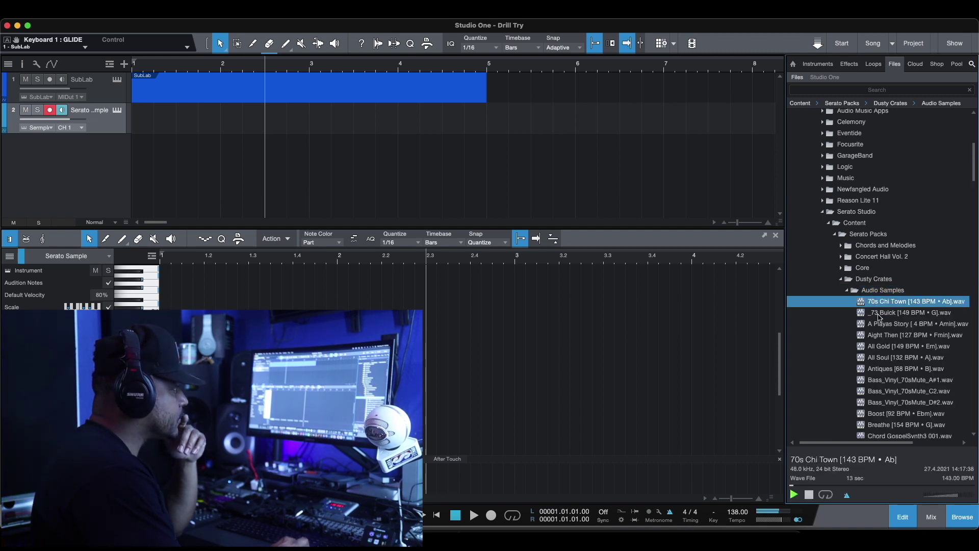
{"action": "left_click", "coordinate": [878, 312]}
{"action": "left_click", "coordinate": [877, 325]}
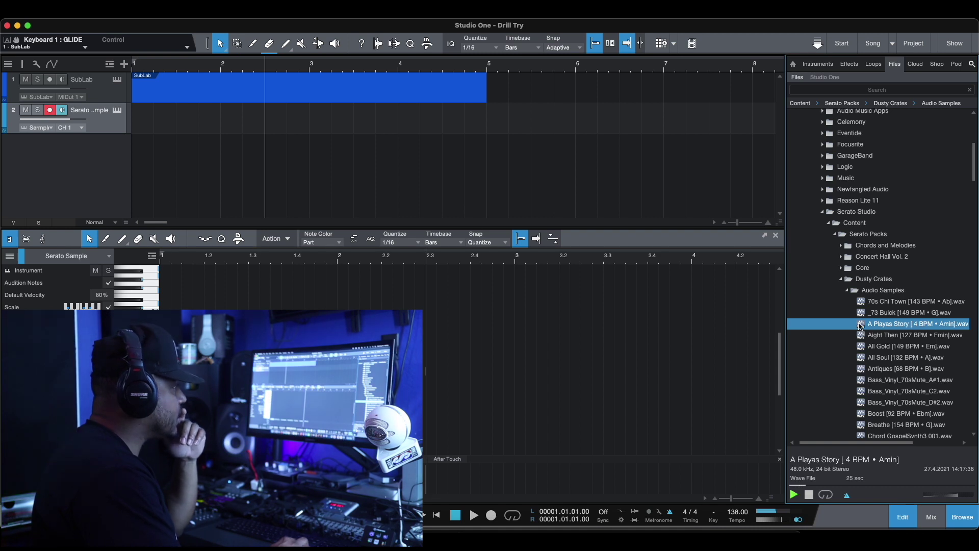
{"action": "left_click_drag", "start_coordinate": [868, 327], "coordinate": [152, 190]}
{"action": "left_click_drag", "start_coordinate": [151, 186], "coordinate": [151, 186]}
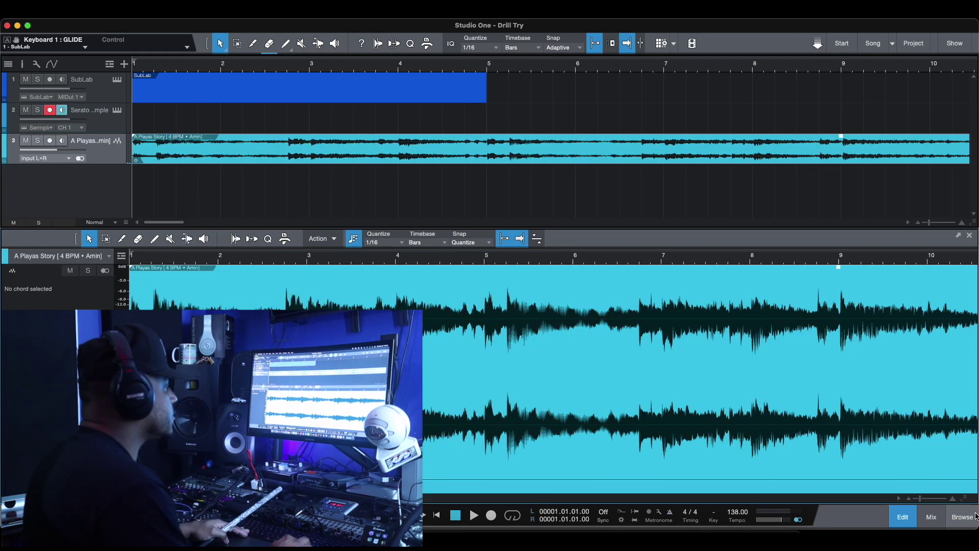
Look through the Sound Bank folder on the Sabrent Drive for a drum kit.
{"action": "key", "text": "F5"}
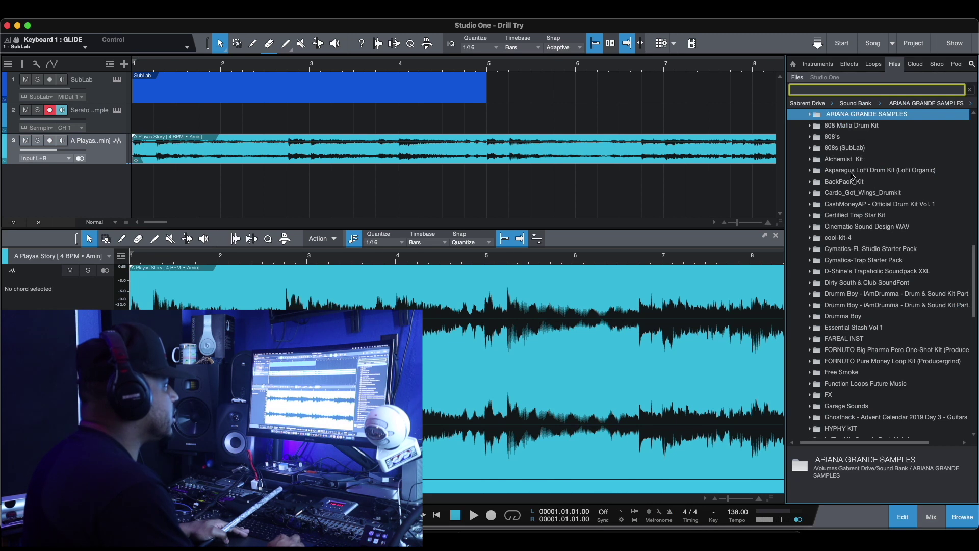
{"action": "scroll", "coordinate": [837, 235], "scroll_direction": "down", "scroll_amount": 15}
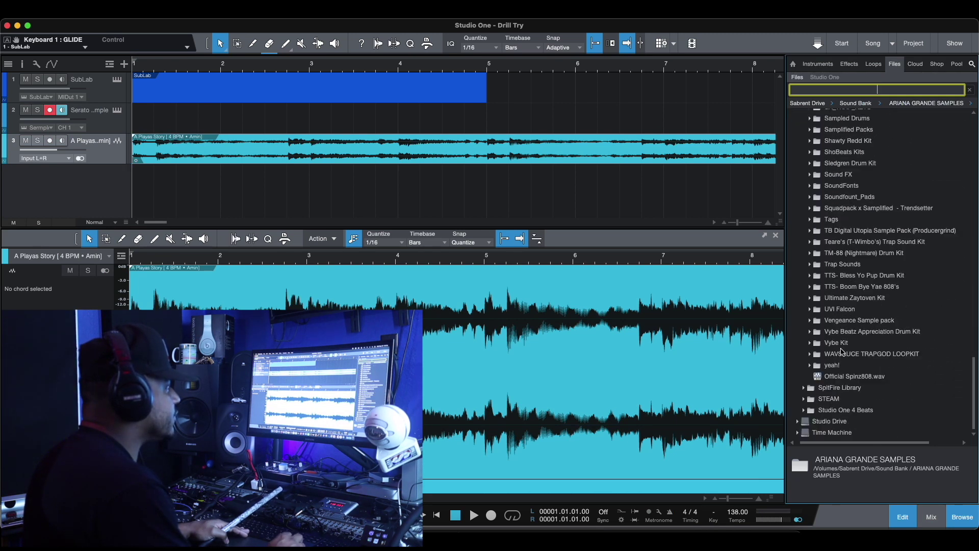
{"action": "scroll", "coordinate": [837, 352], "scroll_direction": "up", "scroll_amount": 5}
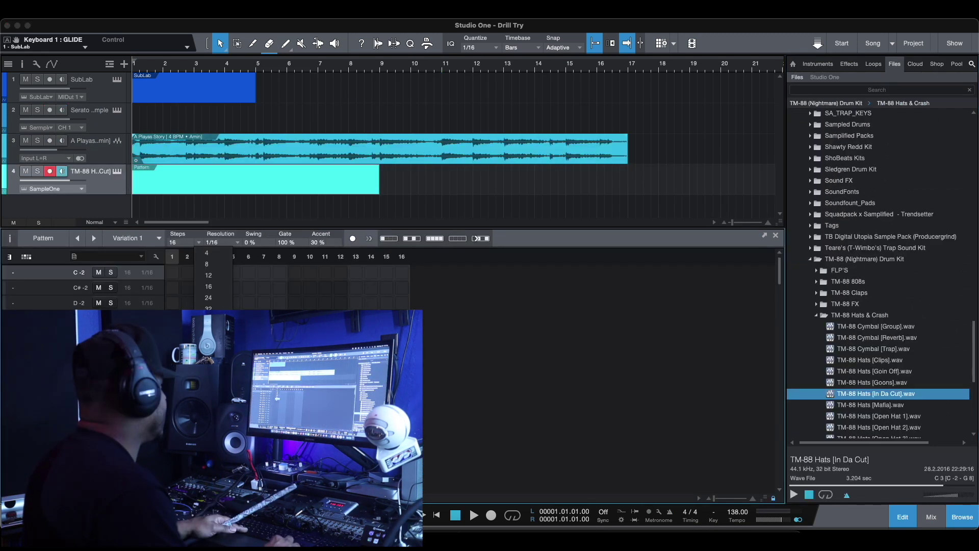
Set the hi-hat pattern to 64 steps, fill every second step of the sample's C 3 row, and preview it.
{"action": "left_click", "coordinate": [208, 331]}
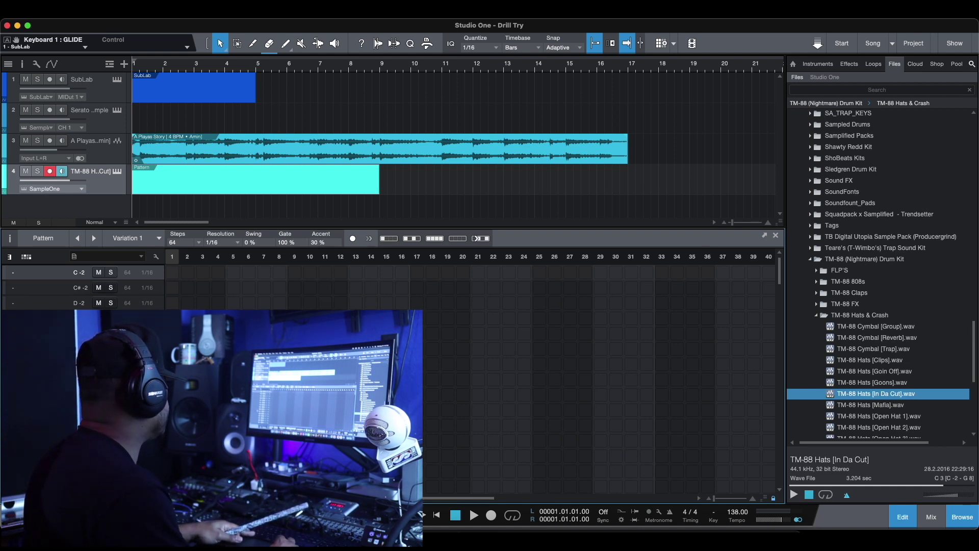
{"action": "scroll", "coordinate": [81, 285], "scroll_direction": "down", "scroll_amount": 5}
{"action": "scroll", "coordinate": [81, 286], "scroll_direction": "down", "scroll_amount": 7}
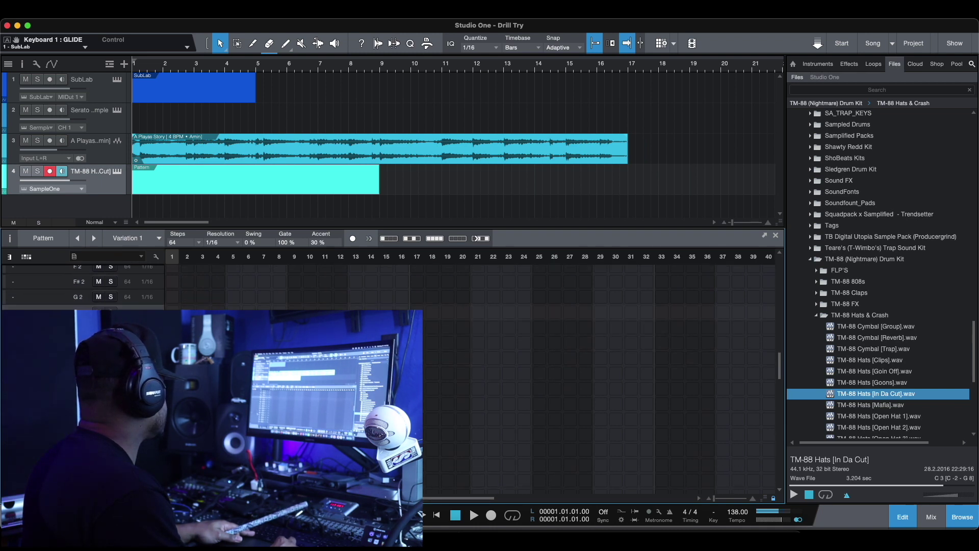
{"action": "scroll", "coordinate": [81, 285], "scroll_direction": "down", "scroll_amount": 3}
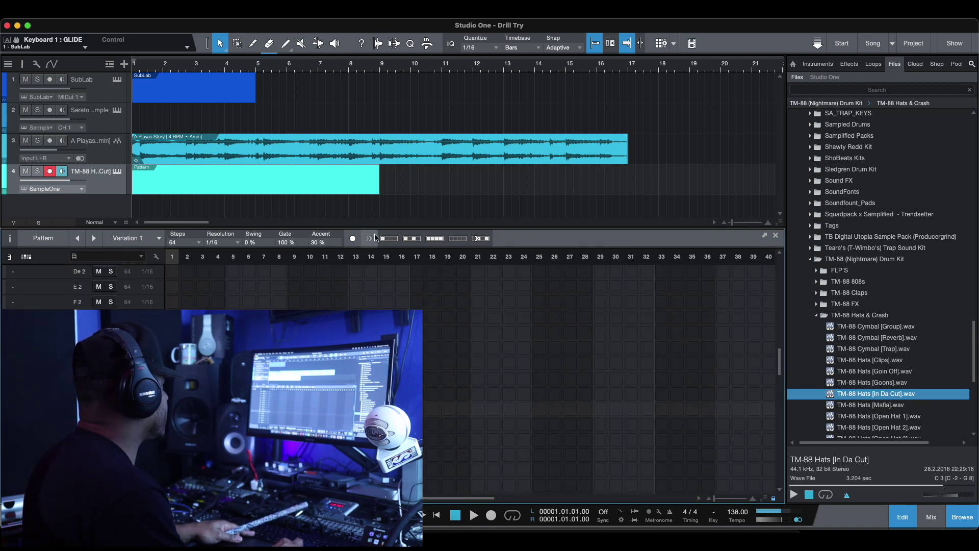
{"action": "left_click", "coordinate": [412, 238]}
{"action": "key", "text": "space"}
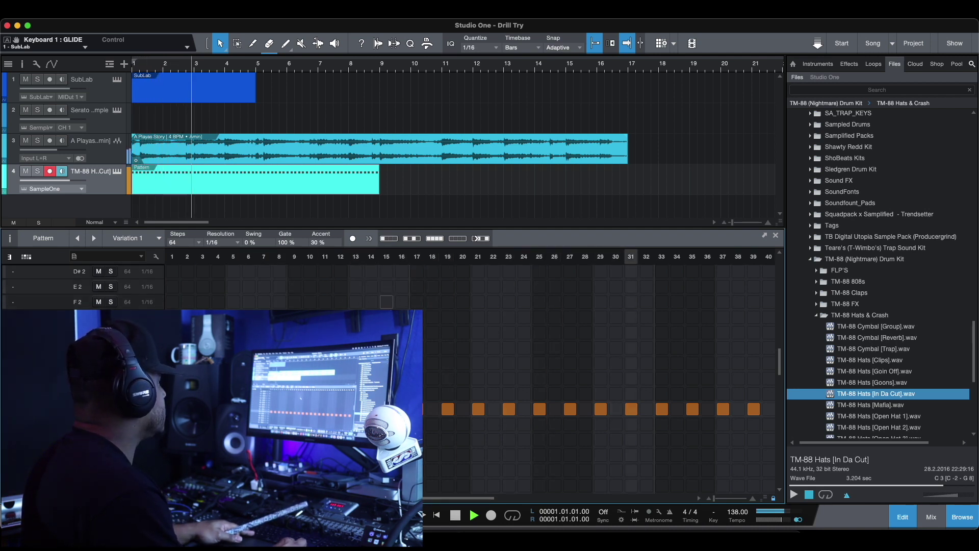
{"action": "key", "text": "space"}
Add clap hits at steps 41 and 57 of the clap pattern while the song plays.
{"action": "left_click", "coordinate": [471, 514]}
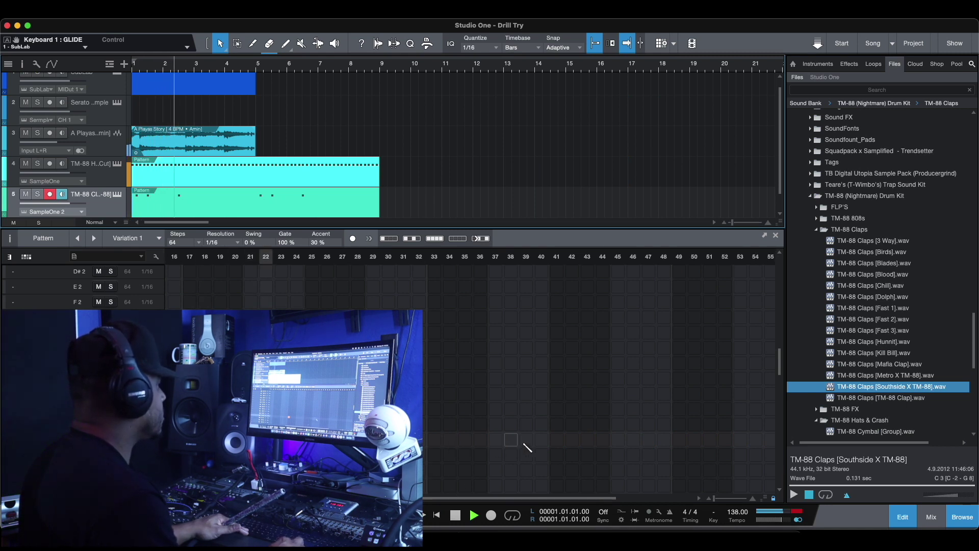
{"action": "left_click", "coordinate": [553, 441]}
{"action": "scroll", "coordinate": [519, 472], "scroll_direction": "right", "scroll_amount": 3}
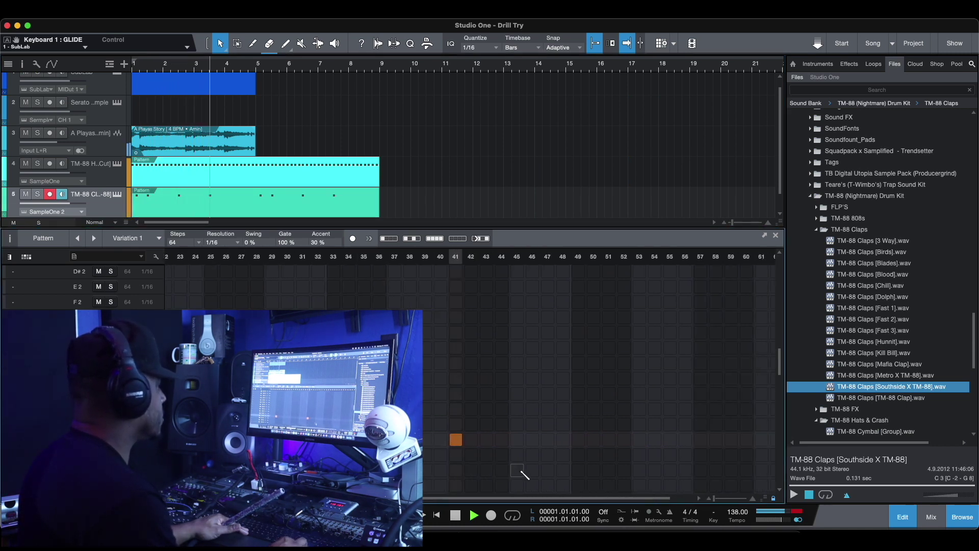
{"action": "left_click", "coordinate": [661, 440]}
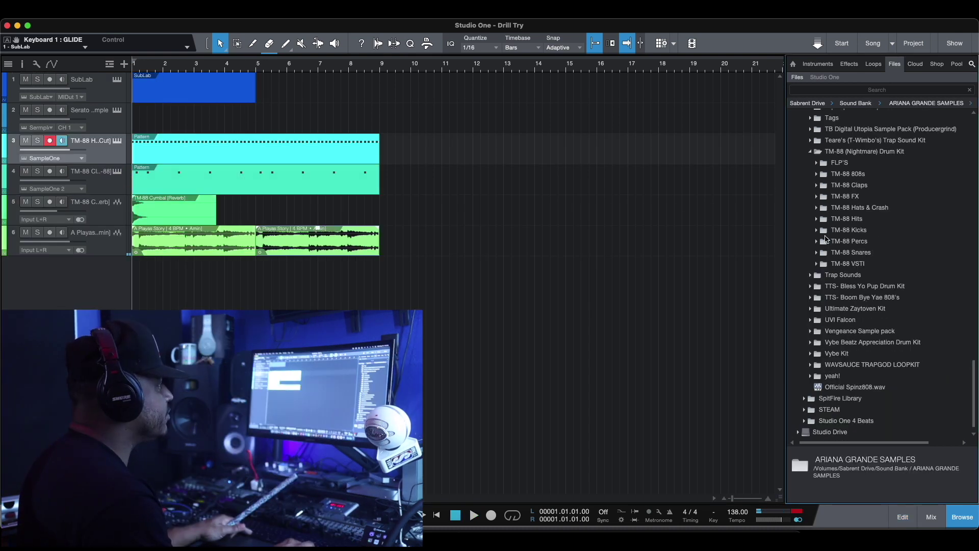
Audition the kick samples in the TM-88 Kicks folder, from Bill down to Trippy.
{"action": "left_click", "coordinate": [815, 230]}
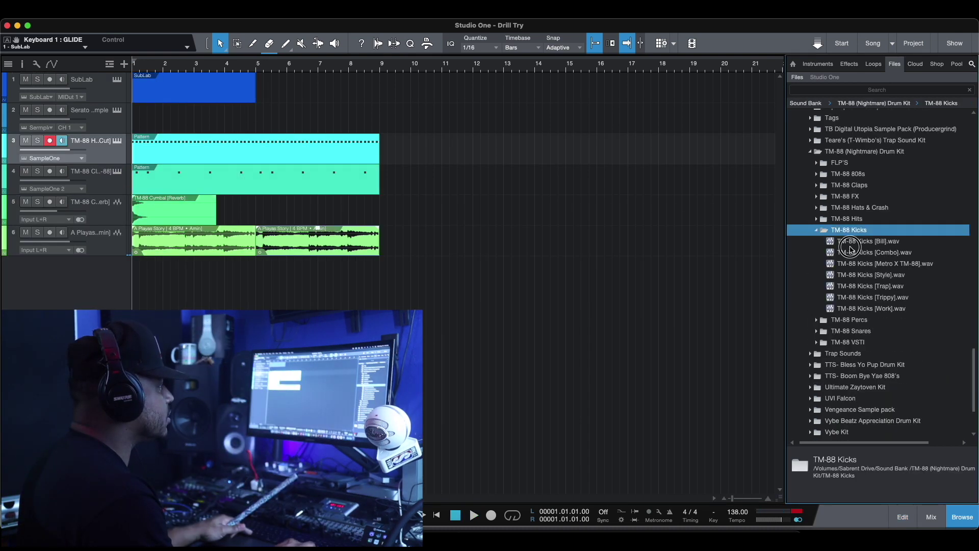
{"action": "left_click", "coordinate": [850, 252]}
{"action": "left_click", "coordinate": [850, 241]}
{"action": "key", "text": "Down"}
{"action": "key", "text": "Down"}
{"action": "key", "text": "Down"}
{"action": "key", "text": "Down"}
{"action": "key", "text": "Down"}
{"action": "key", "text": "Down"}
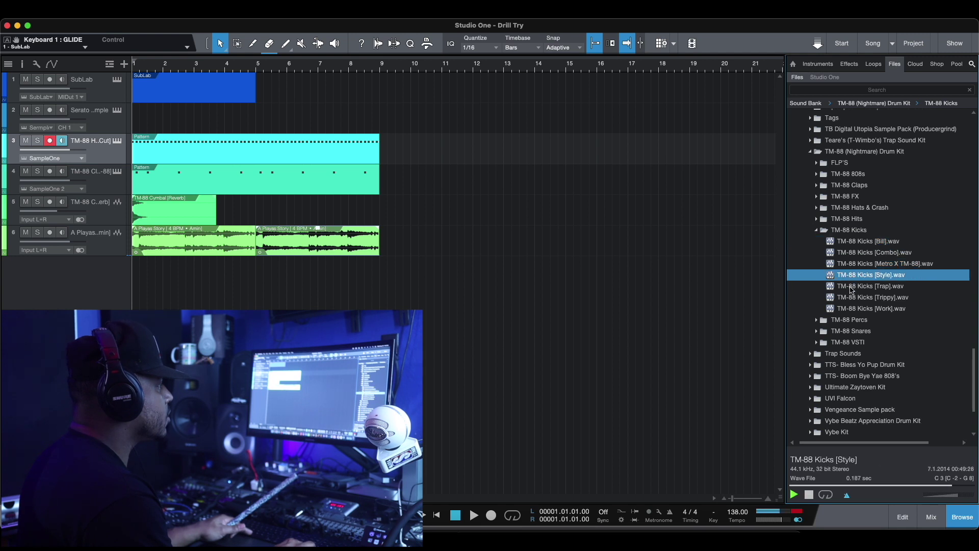
{"action": "left_click", "coordinate": [855, 299]}
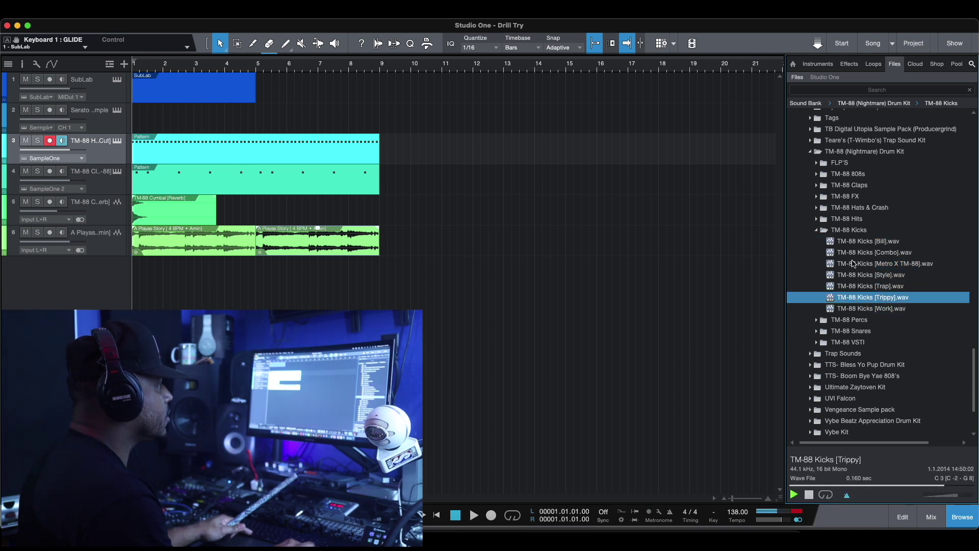
Load TM-88 Kicks [Trippy] into a new SampleOne instrument track and close the instrument window.
{"action": "right_click", "coordinate": [845, 298]}
{"action": "left_click", "coordinate": [860, 310]}
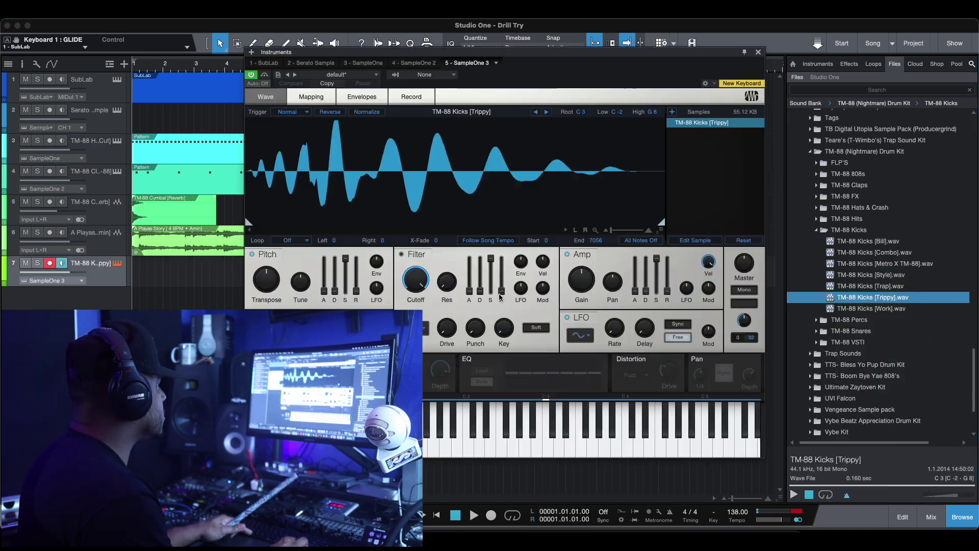
{"action": "left_click", "coordinate": [757, 53]}
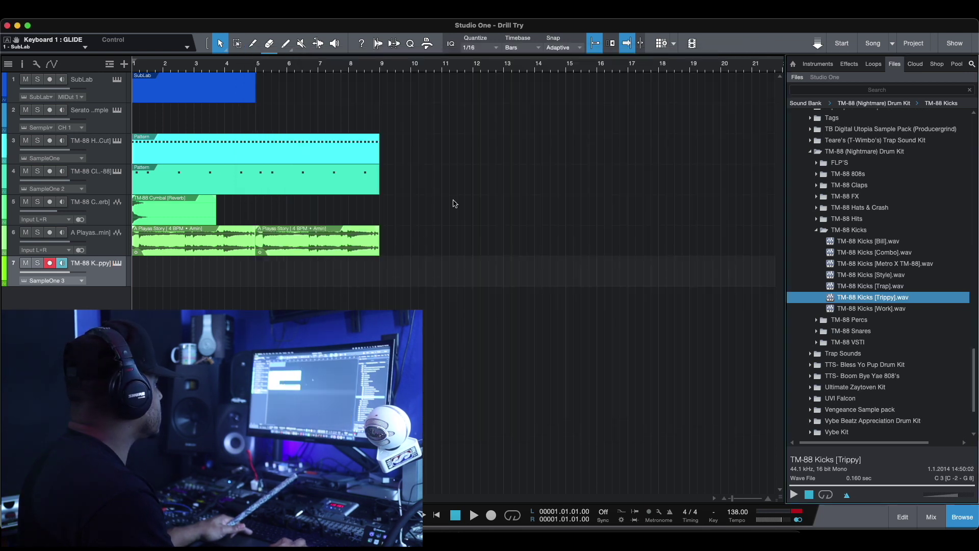
Insert a pattern on the kick track, extend it to bar 9, and open it for editing.
{"action": "key", "text": "super+shift+p"}
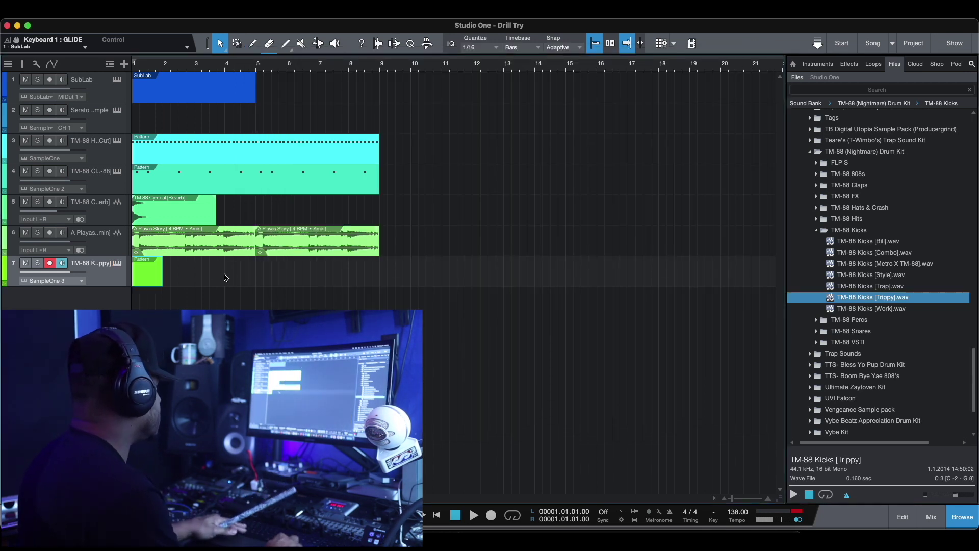
{"action": "left_click_drag", "start_coordinate": [162, 271], "coordinate": [377, 276]}
{"action": "double_click", "coordinate": [338, 276]}
{"action": "left_click", "coordinate": [26, 257]}
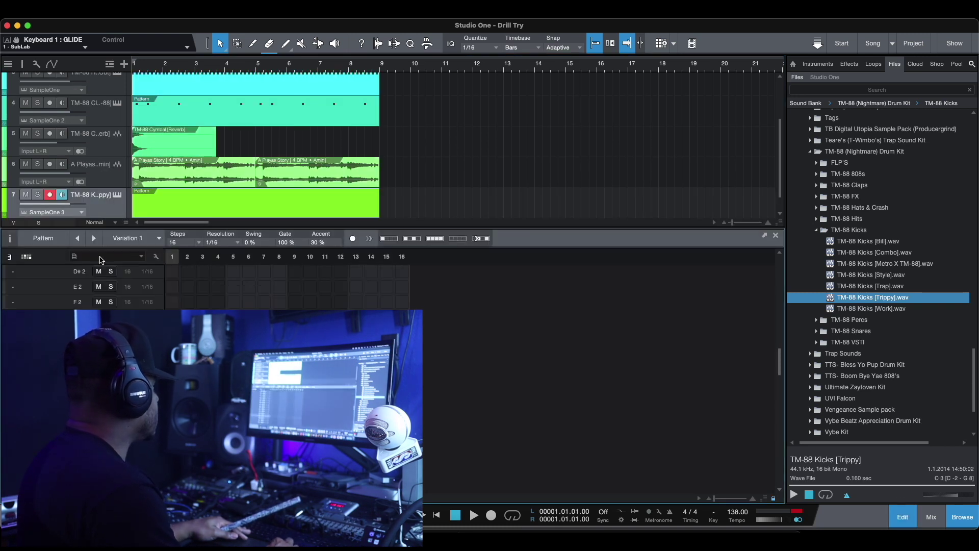
Set the kick pattern's length to 64 steps and bring up its note rows.
{"action": "left_click", "coordinate": [196, 242]}
{"action": "left_click", "coordinate": [208, 331]}
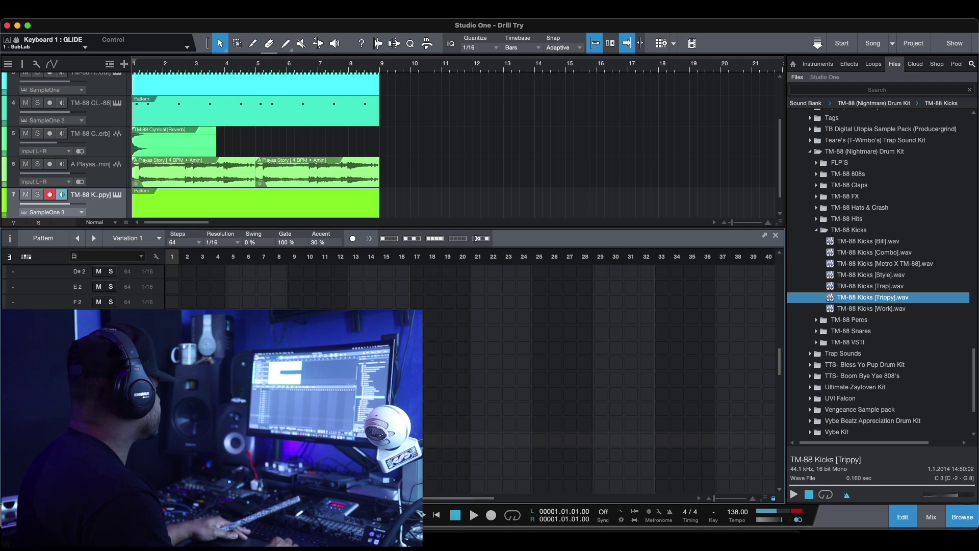
{"action": "scroll", "coordinate": [82, 285], "scroll_direction": "down", "scroll_amount": 3}
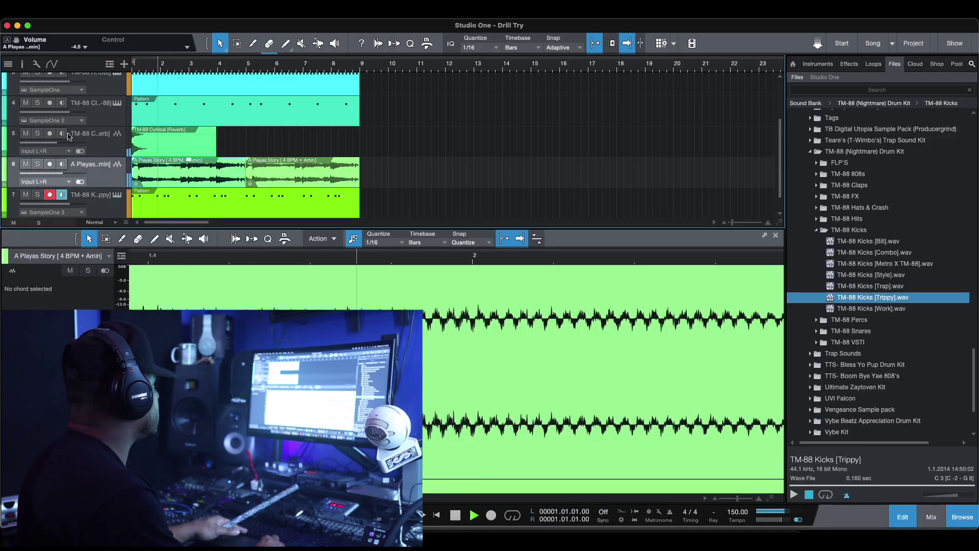
Set the A Playas Story sample track's timestretch mode to Sound - Elastique Pro Formant, then stop playback.
{"action": "left_click", "coordinate": [22, 63]}
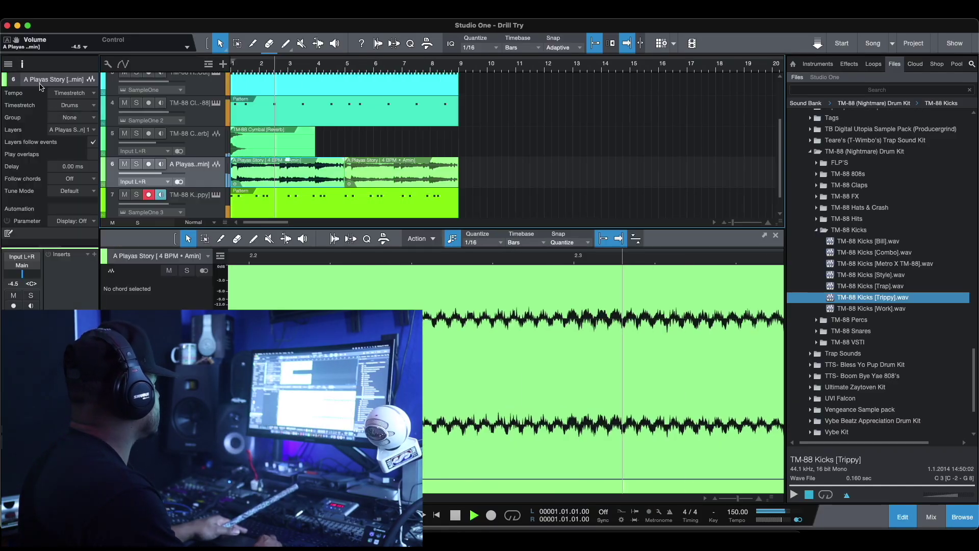
{"action": "left_click", "coordinate": [91, 106]}
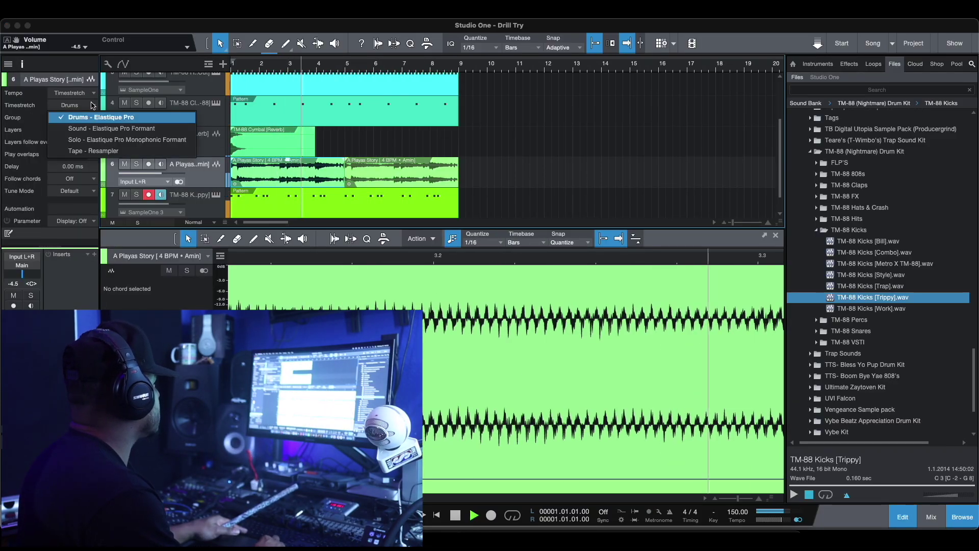
{"action": "left_click", "coordinate": [101, 128]}
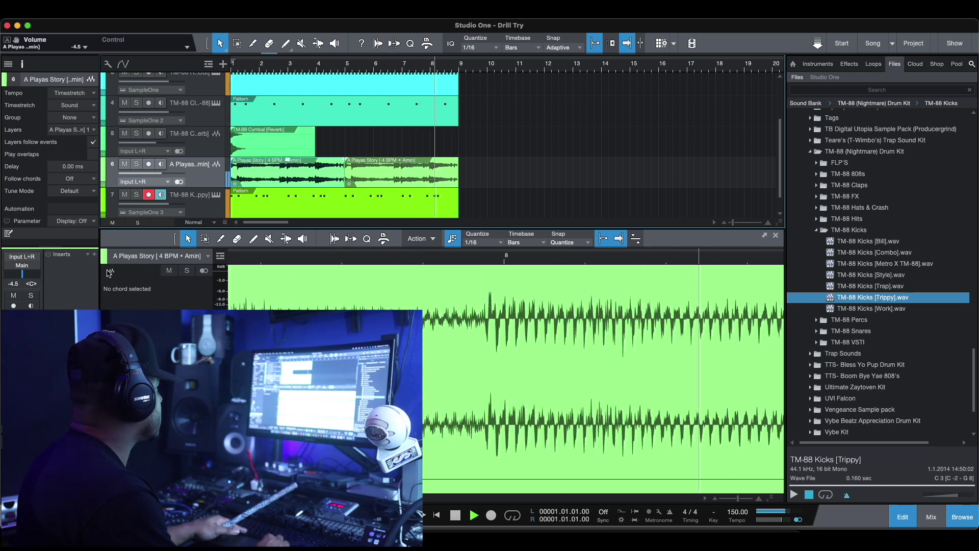
{"action": "key", "text": "space"}
Search the insert effects for "ssl" and insert SSL Native X-EQ 2 on the A Playas Story track.
{"action": "left_click", "coordinate": [94, 254]}
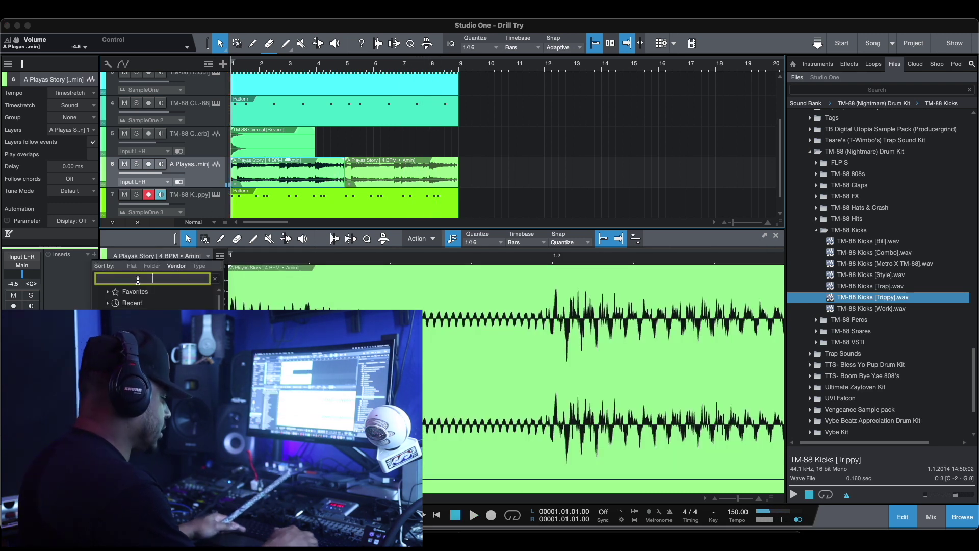
{"action": "type", "text": "ssl"}
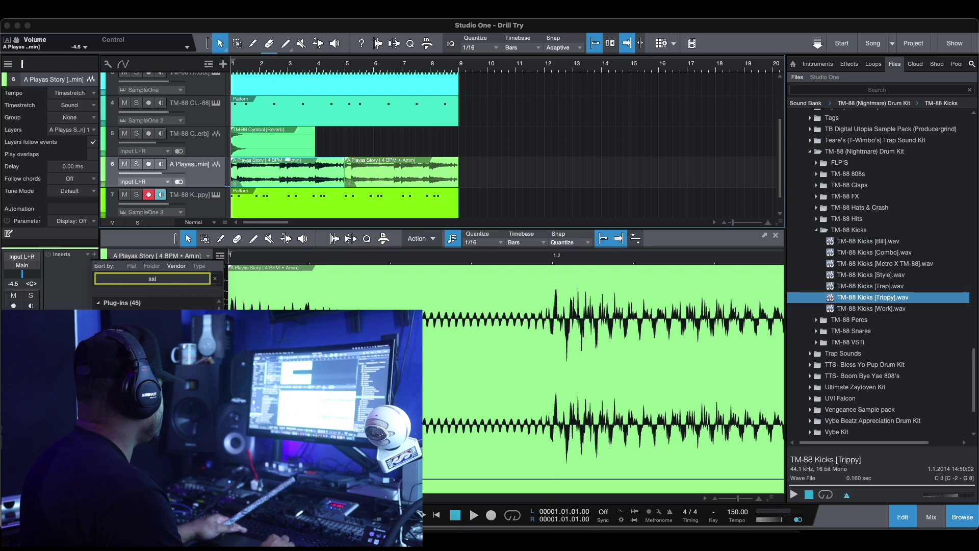
{"action": "scroll", "coordinate": [156, 305], "scroll_direction": "down", "scroll_amount": 2}
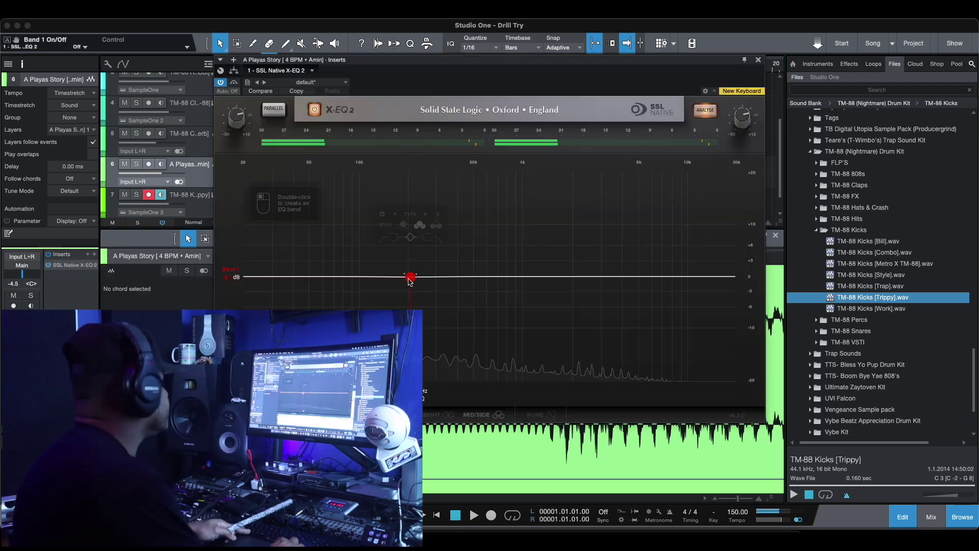
Make EQ band 1 a high-pass filter at about 290 Hz and start playback.
{"action": "left_click", "coordinate": [384, 237]}
{"action": "left_click_drag", "start_coordinate": [411, 278], "coordinate": [435, 295]}
{"action": "key", "text": "space"}
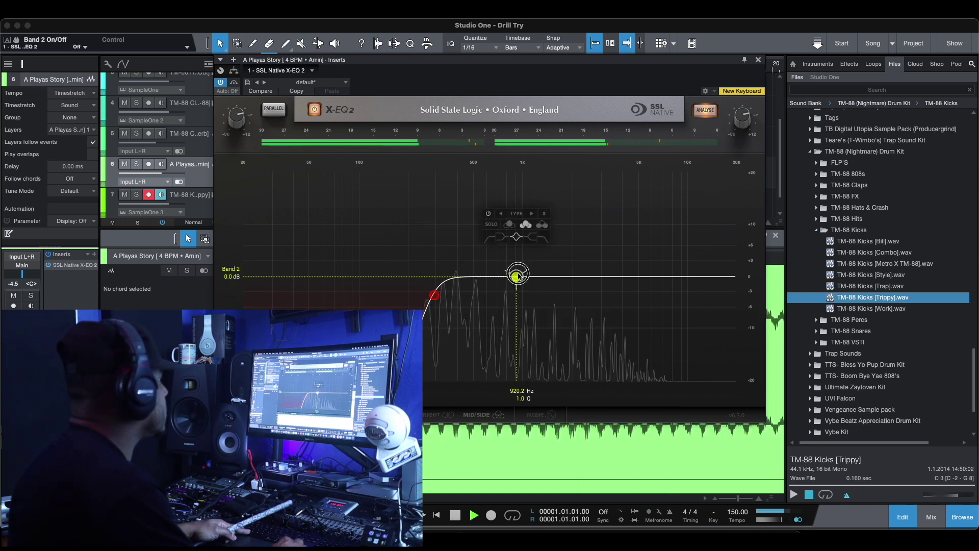
Boost EQ band 2 slightly around 920 Hz and add band 3 as a low-pass filter at about 2.65 kHz.
{"action": "left_click_drag", "start_coordinate": [518, 277], "coordinate": [517, 266]}
{"action": "double_click", "coordinate": [591, 272]}
{"action": "left_click", "coordinate": [614, 304]}
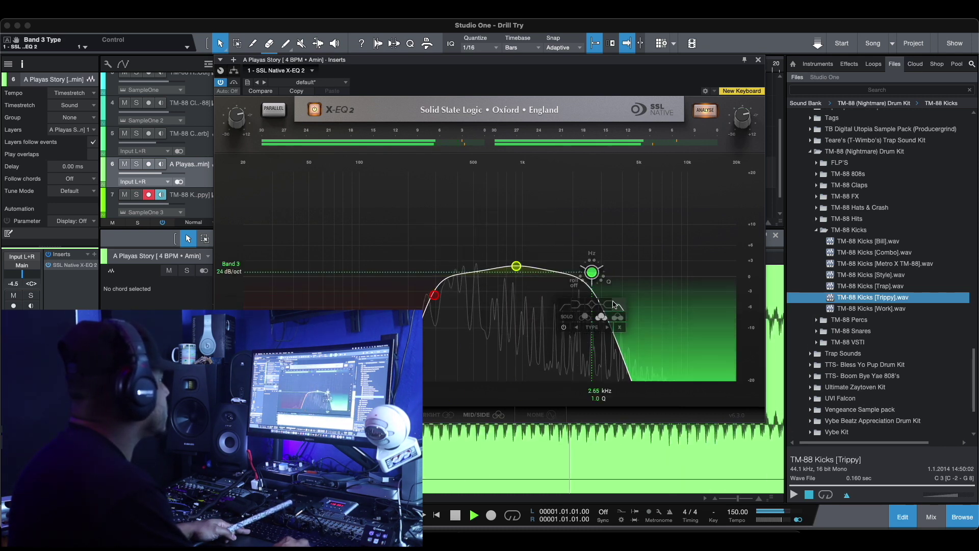
Switch the band 3 low-pass to the Chebyshev filter type and raise its frequency to about 3.47 kHz.
{"action": "left_click_drag", "start_coordinate": [592, 272], "coordinate": [601, 272]}
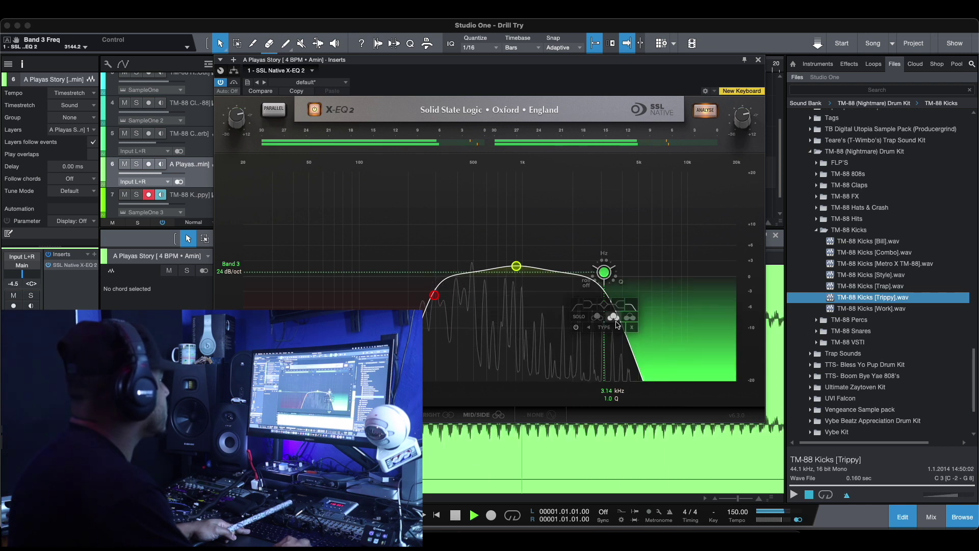
{"action": "left_click", "coordinate": [619, 326]}
{"action": "left_click", "coordinate": [618, 326]}
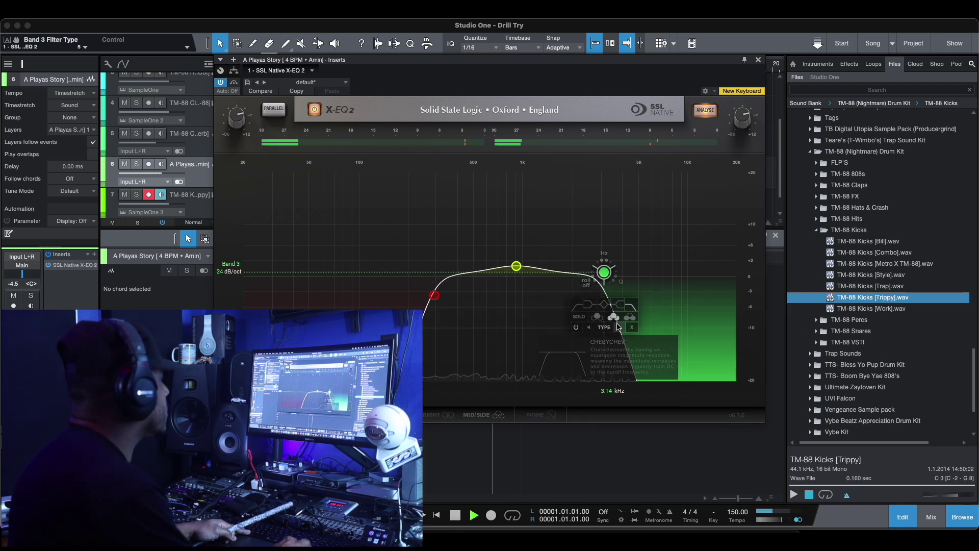
{"action": "left_click_drag", "start_coordinate": [604, 272], "coordinate": [611, 311]}
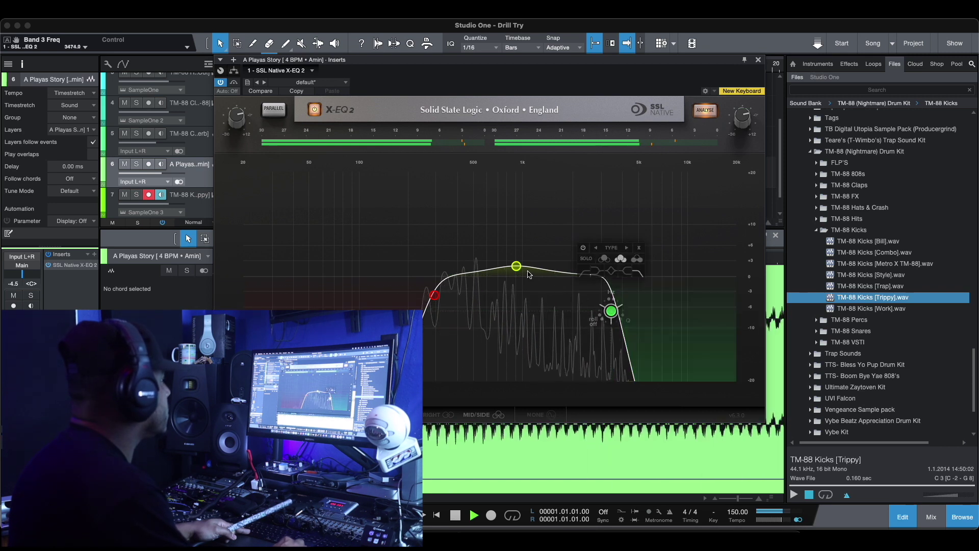
Raise band 2's frequency and boost with a Q of 2.4, lower the band 1 high-pass to about 225 Hz, and close the EQ.
{"action": "left_click_drag", "start_coordinate": [516, 266], "coordinate": [548, 258]}
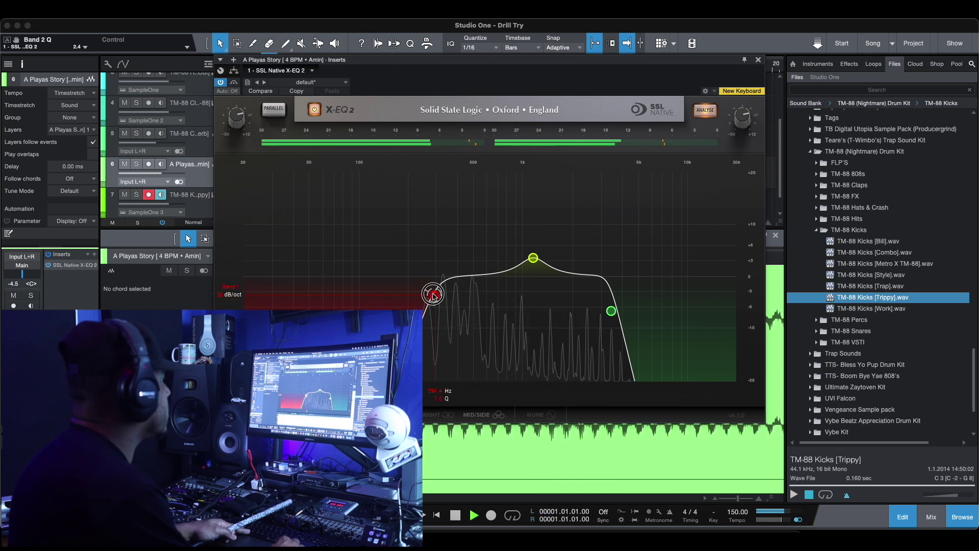
{"action": "left_click_drag", "start_coordinate": [417, 294], "coordinate": [417, 294]}
{"action": "left_click", "coordinate": [759, 59]}
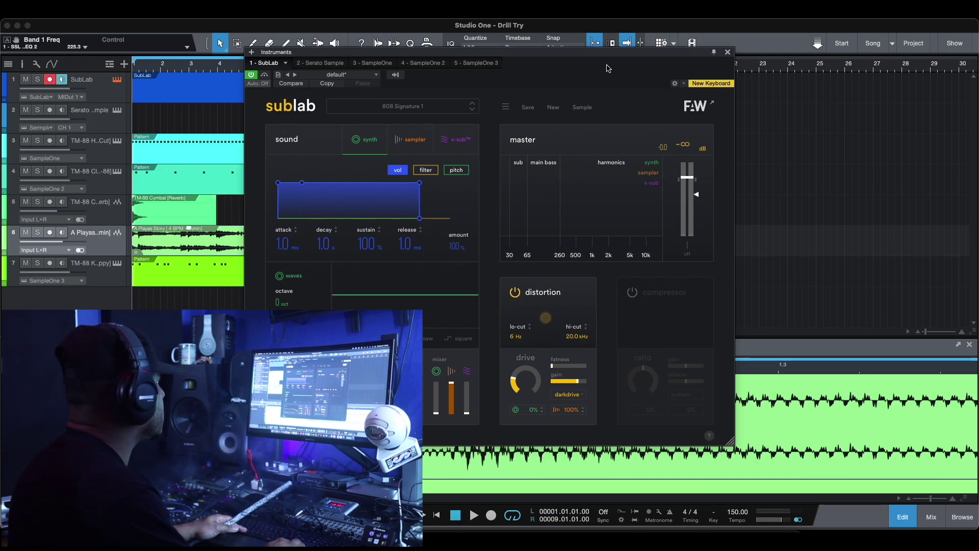
Close the SubLab instrument window, open the SubLab part for note editing, and enlarge the editor to show the low notes.
{"action": "left_click", "coordinate": [728, 52]}
{"action": "left_click", "coordinate": [269, 95]}
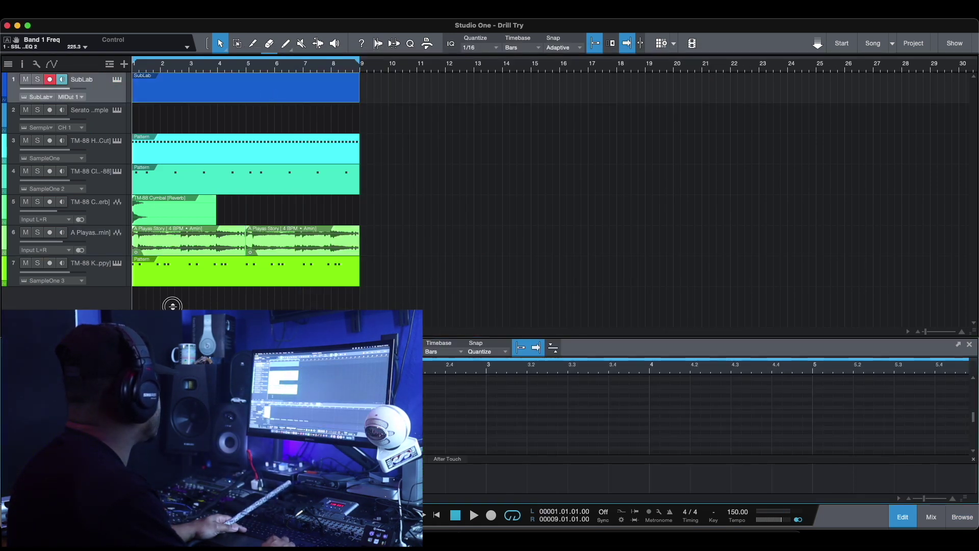
{"action": "left_click_drag", "start_coordinate": [173, 306], "coordinate": [160, 236]}
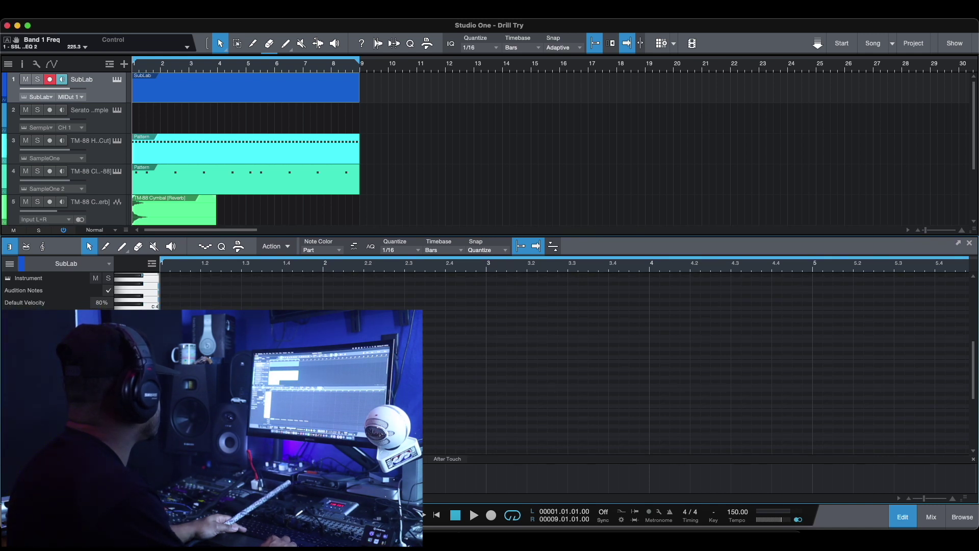
{"action": "scroll", "coordinate": [561, 357], "scroll_direction": "down", "scroll_amount": 3}
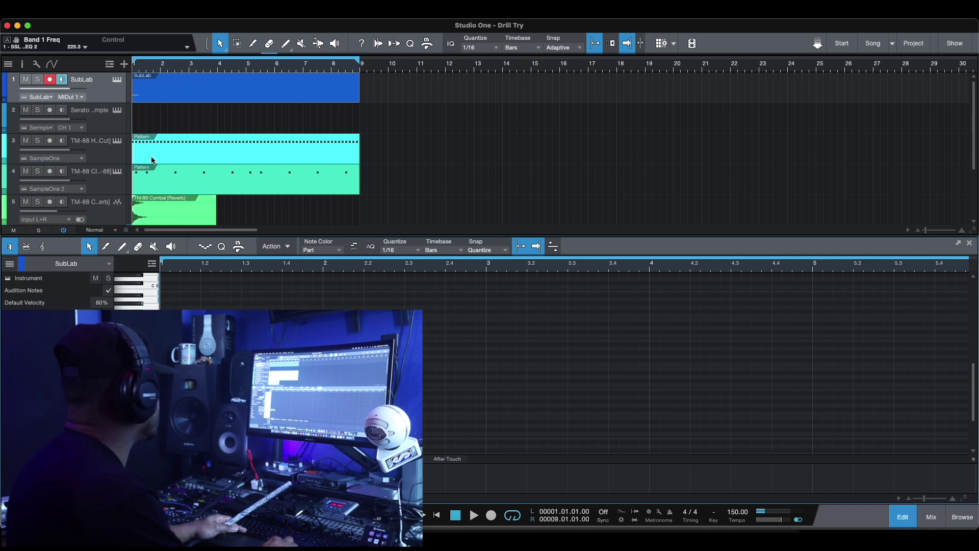
{"action": "scroll", "coordinate": [155, 186], "scroll_direction": "down", "scroll_amount": 3}
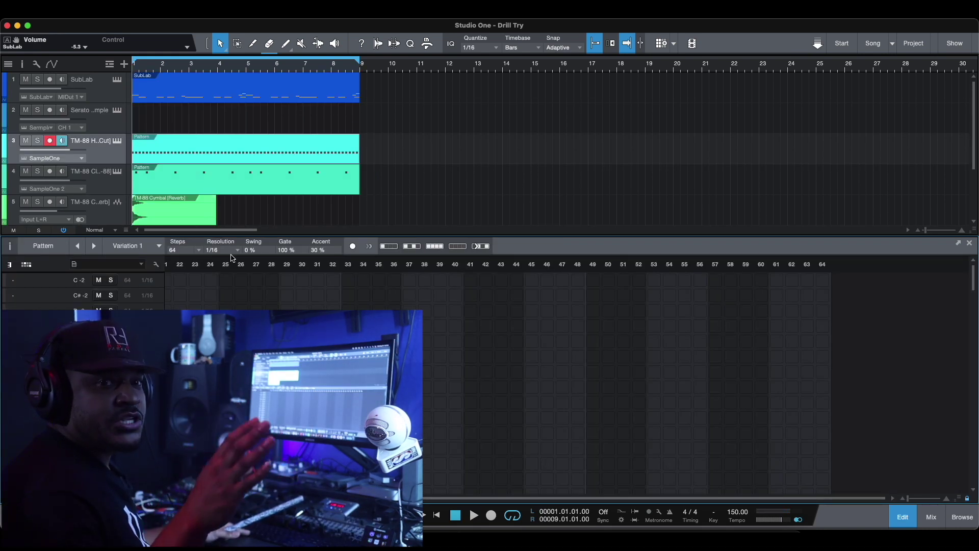
Paint hi-hat hits on G#2 at steps 1 to 3 of the hi-hat pattern and play the result.
{"action": "scroll", "coordinate": [563, 378], "scroll_direction": "down", "scroll_amount": 15}
{"action": "scroll", "coordinate": [563, 378], "scroll_direction": "left", "scroll_amount": 6}
{"action": "left_click", "coordinate": [370, 374]}
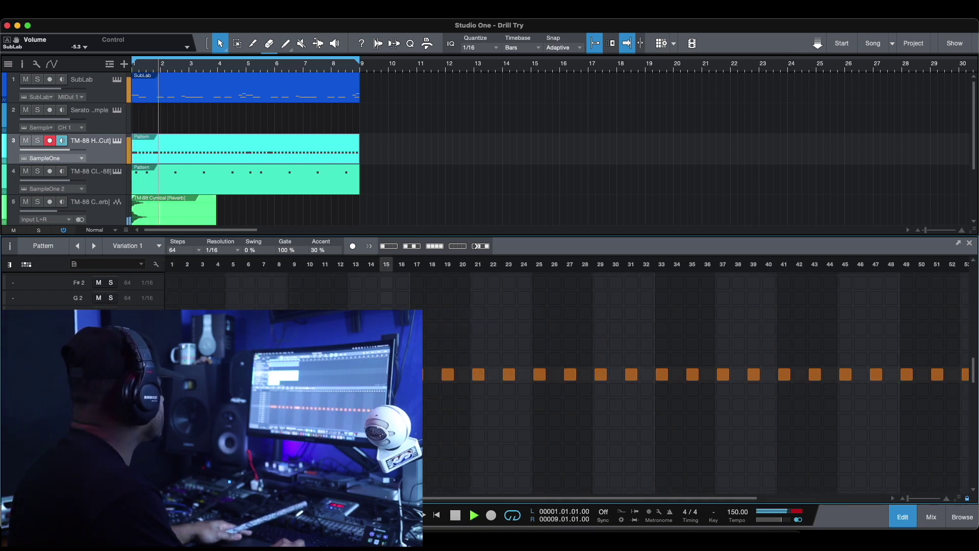
{"action": "key", "text": "space"}
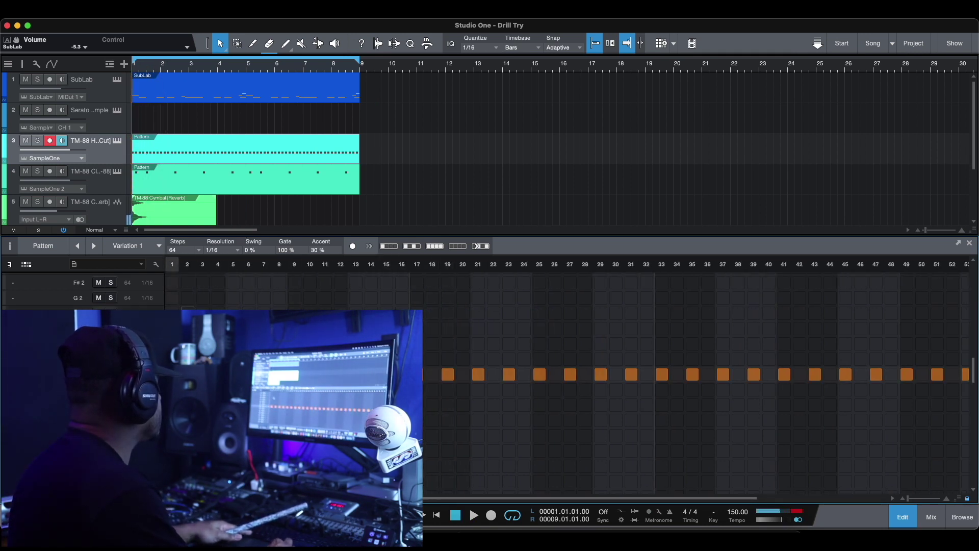
{"action": "left_click_drag", "start_coordinate": [172, 308], "coordinate": [196, 308]}
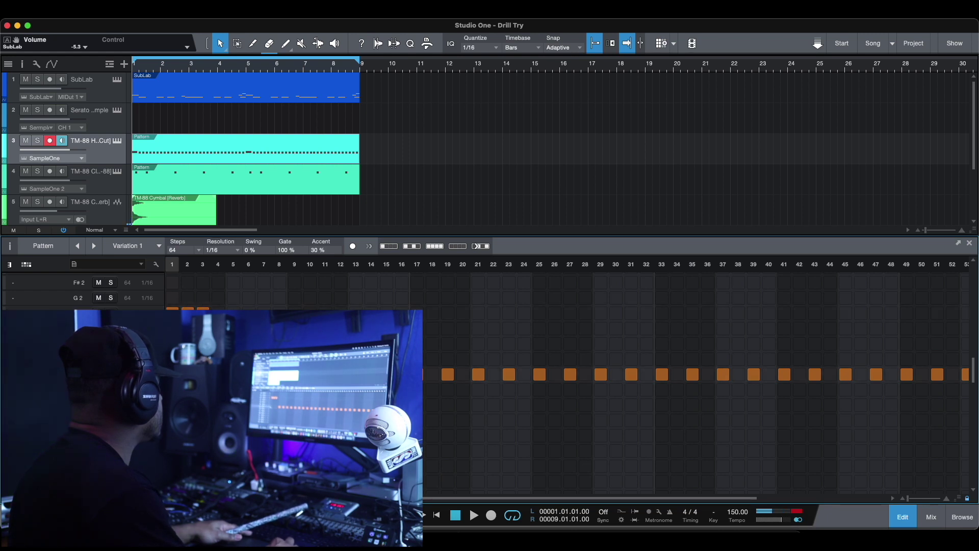
{"action": "key", "text": "space"}
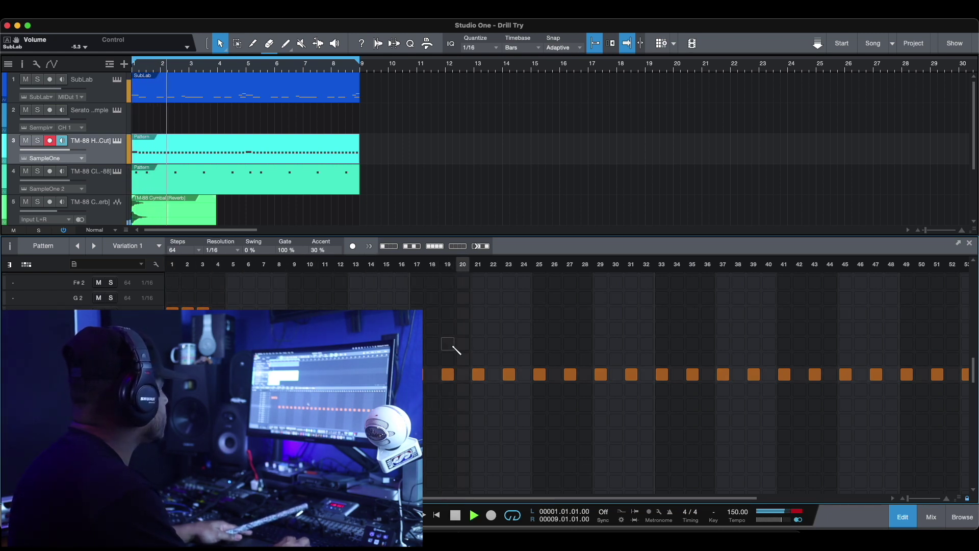
Move the hi-hat hit at step 29 from C3 to G#2.
{"action": "scroll", "coordinate": [515, 382], "scroll_direction": "right", "scroll_amount": 1}
{"action": "key", "text": "space"}
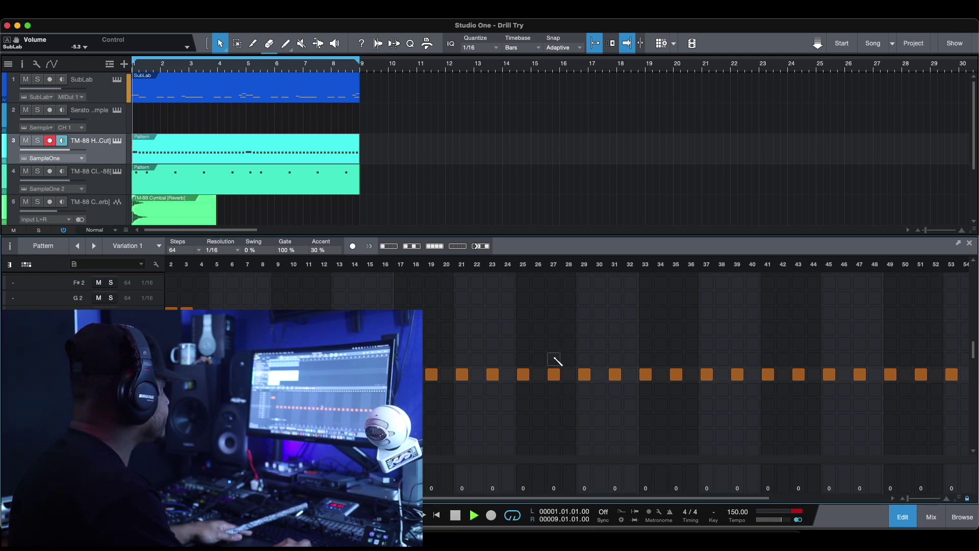
{"action": "left_click", "coordinate": [584, 313]}
{"action": "left_click", "coordinate": [585, 375]}
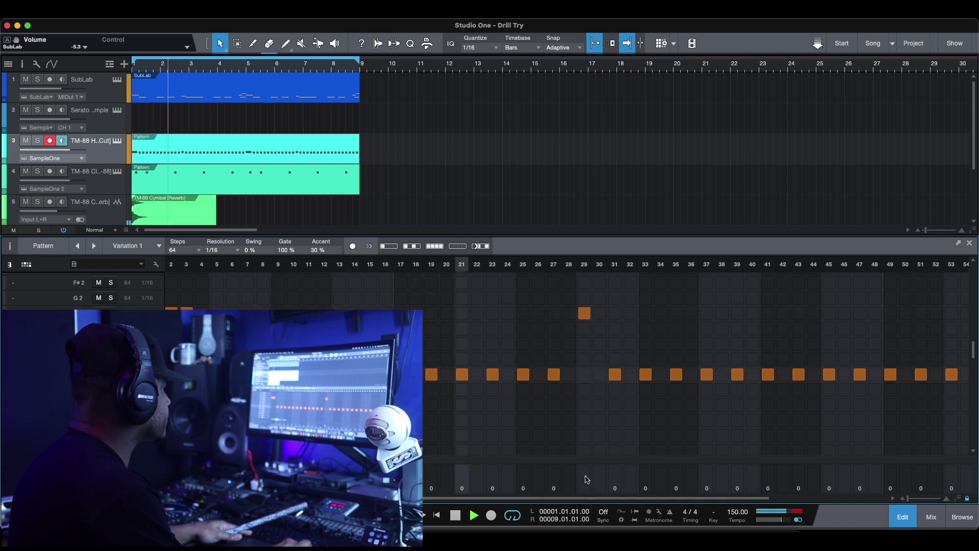
Set the repeat value of the G#2 hi-hat hit at step 29 to 2 and audition the roll.
{"action": "key", "text": "space"}
{"action": "left_click", "coordinate": [584, 313]}
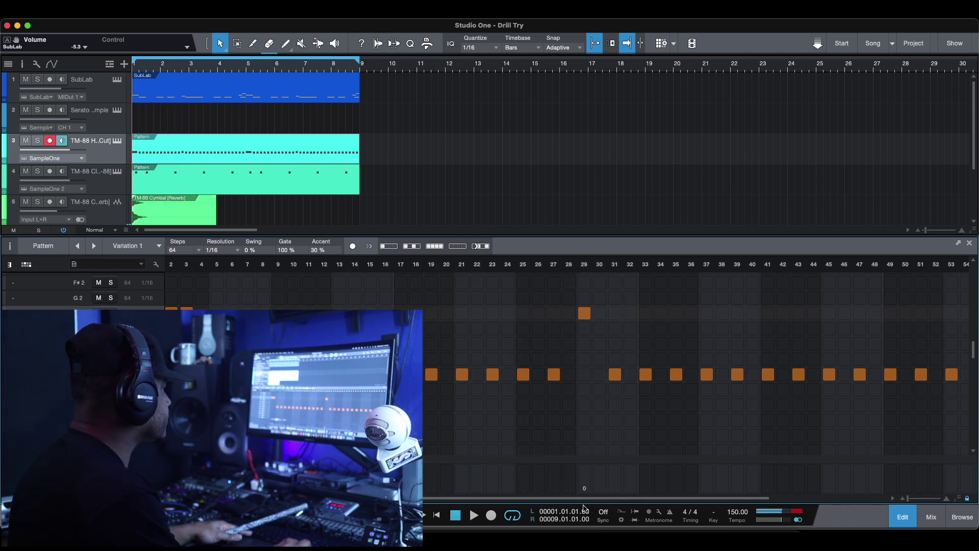
{"action": "key", "text": "space"}
{"action": "left_click", "coordinate": [584, 489]}
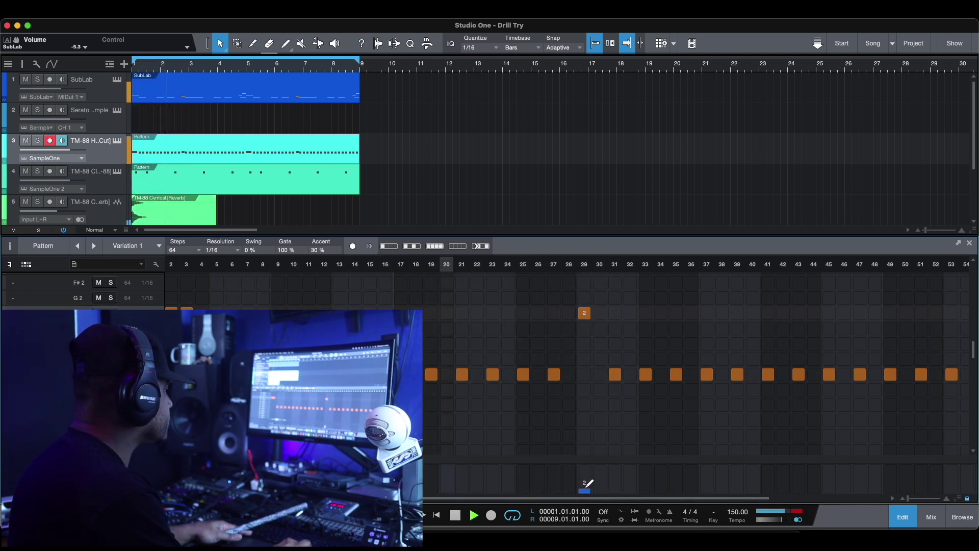
{"action": "key", "text": "space"}
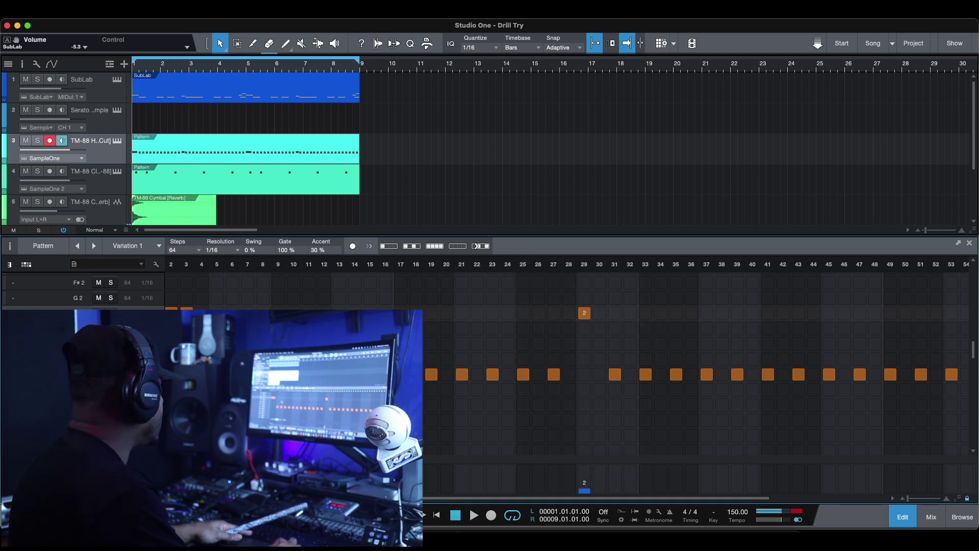
Move the hi-hat hits at steps 7, 11, 15, 19 and 23 from C3 to G#2 and play the pattern.
{"action": "left_click", "coordinate": [308, 312]}
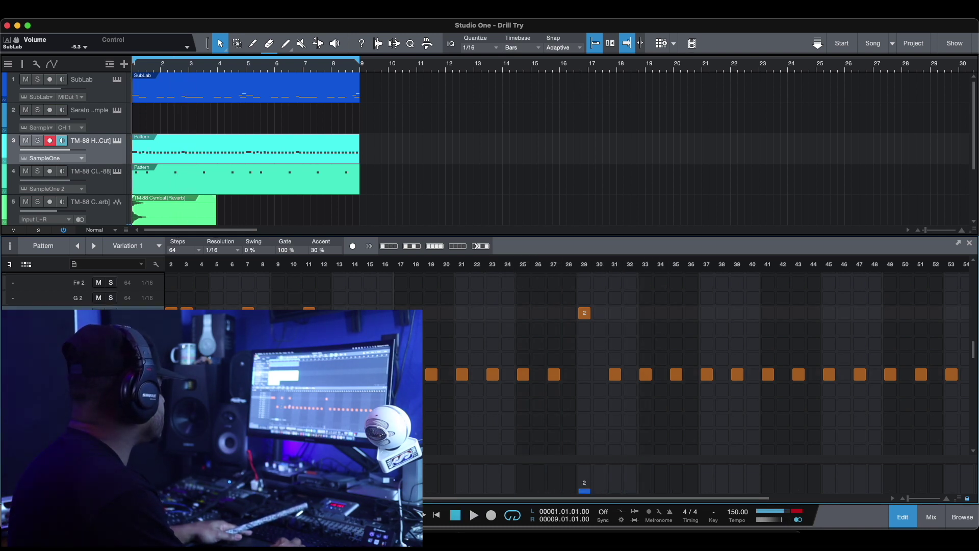
{"action": "left_click", "coordinate": [370, 312]}
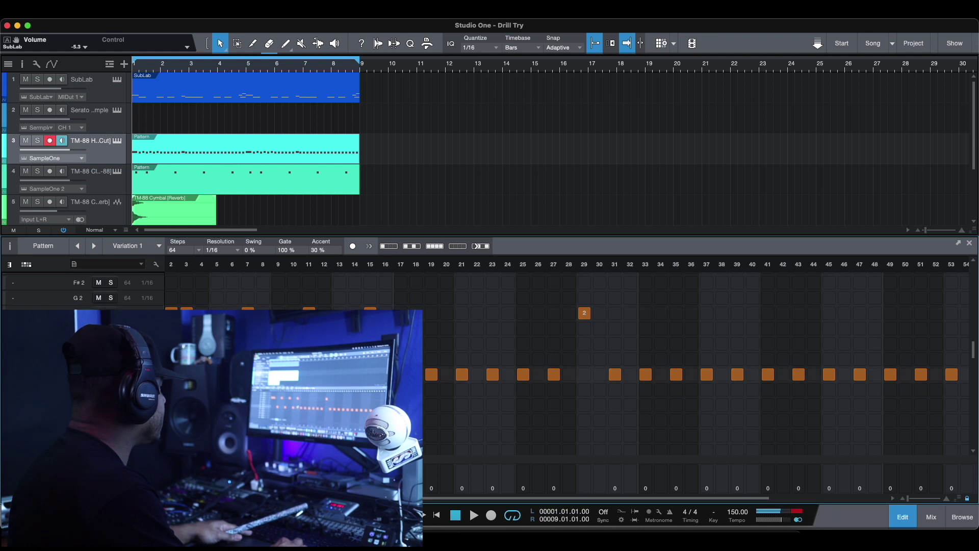
{"action": "left_click", "coordinate": [432, 313]}
{"action": "left_click", "coordinate": [431, 374]}
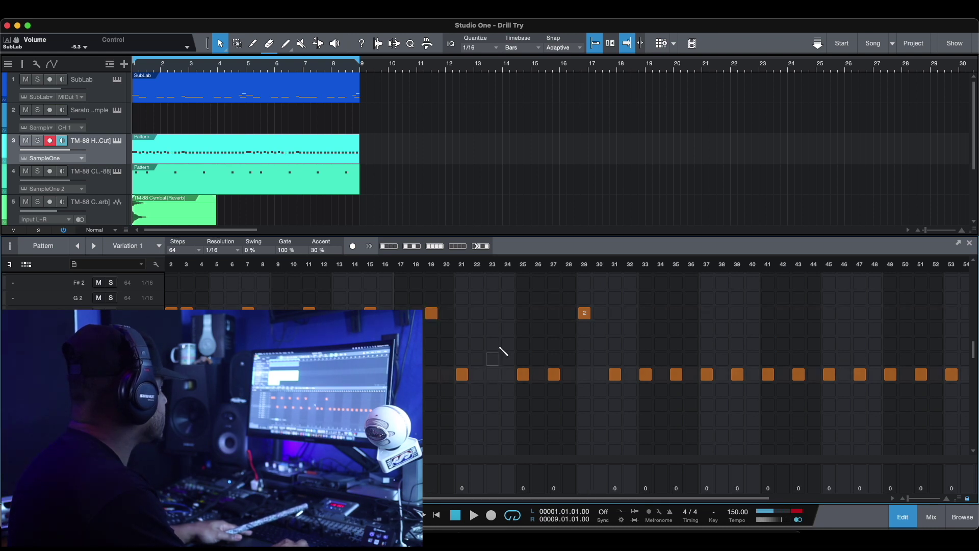
{"action": "left_click", "coordinate": [492, 314]}
{"action": "key", "text": "space"}
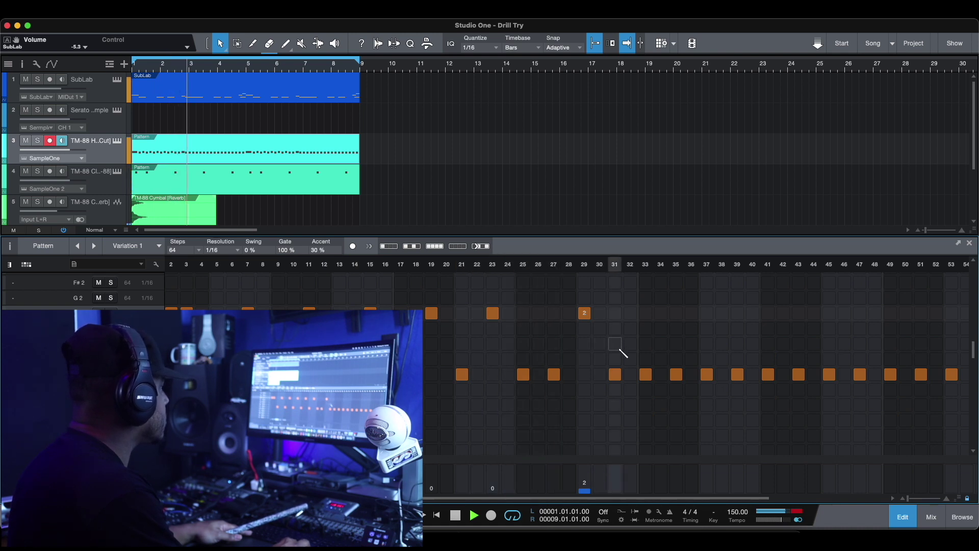
{"action": "key", "text": "space"}
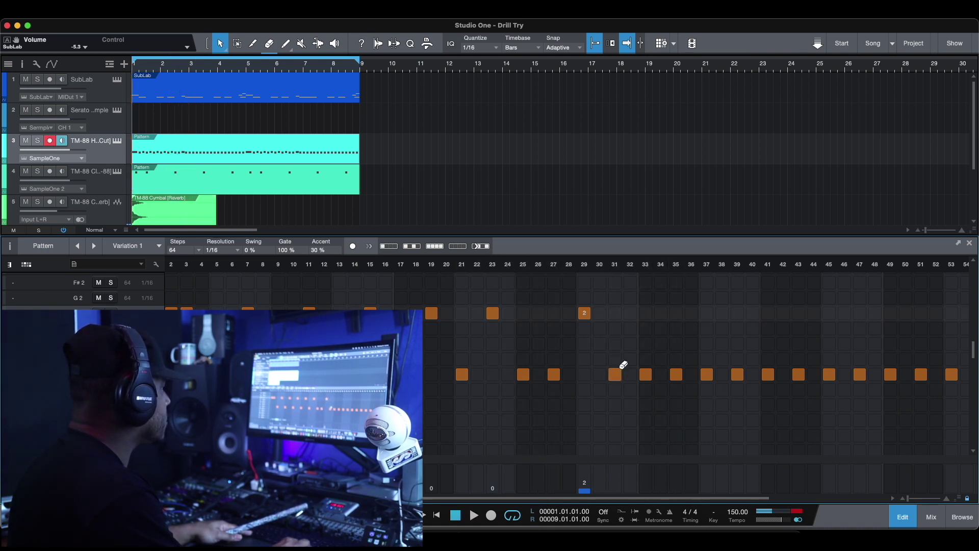
Move the hi-hat hits at steps 35 and 39 from C3 to G#2 while the song plays.
{"action": "left_click", "coordinate": [677, 313]}
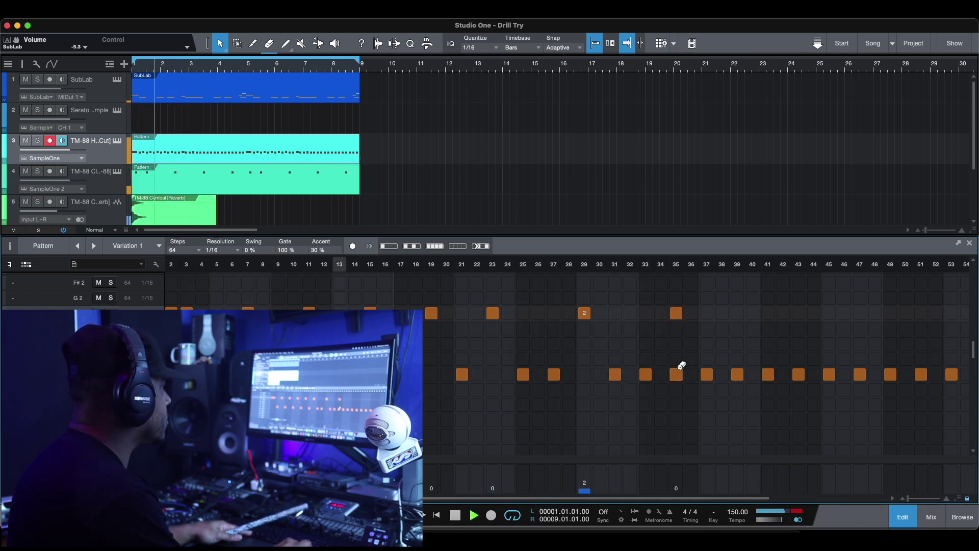
{"action": "left_click", "coordinate": [677, 373]}
{"action": "left_click", "coordinate": [738, 314]}
{"action": "left_click", "coordinate": [737, 375]}
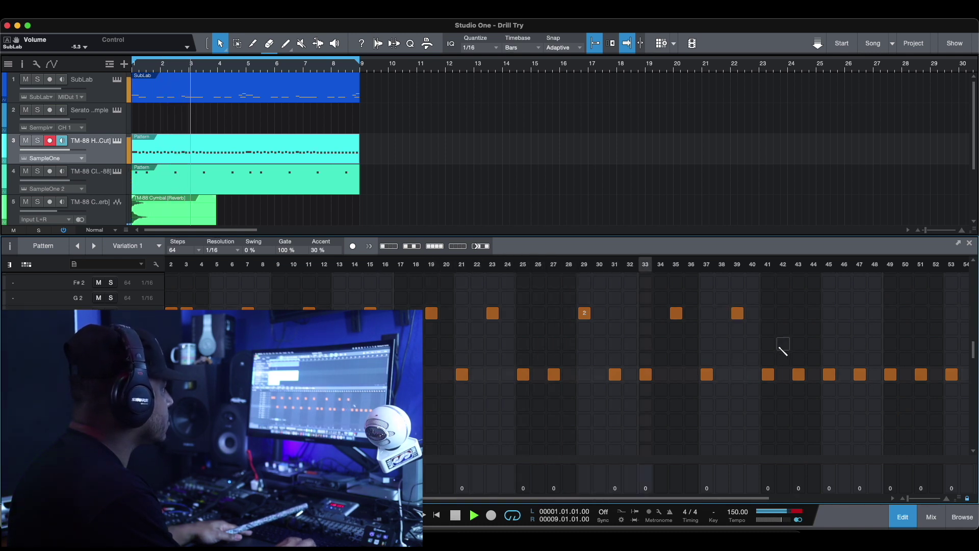
Move the hi-hat hits at steps 43 and 47 from C3 to G#2 and play the pattern.
{"action": "key", "text": "space"}
{"action": "left_click", "coordinate": [803, 314]}
{"action": "left_click", "coordinate": [859, 375]}
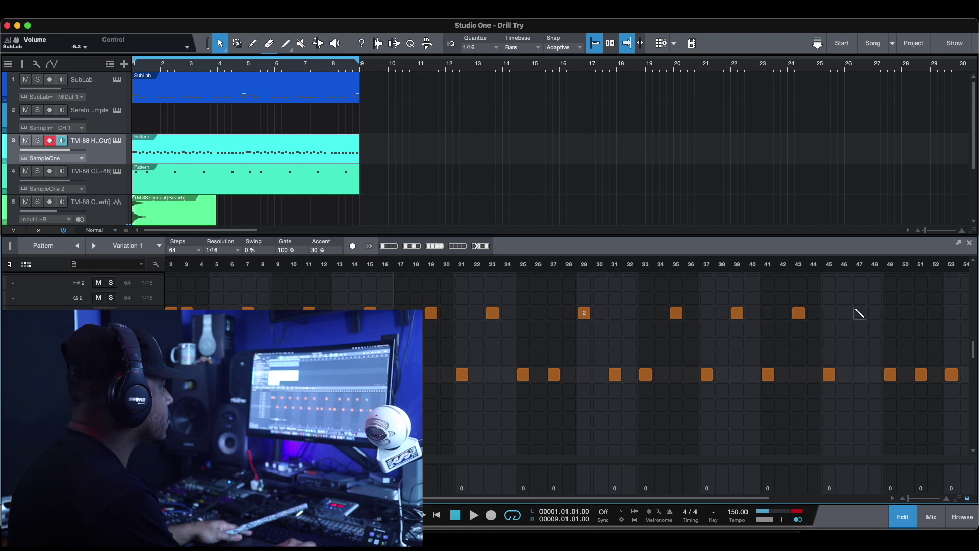
{"action": "left_click", "coordinate": [860, 313]}
{"action": "key", "text": "space"}
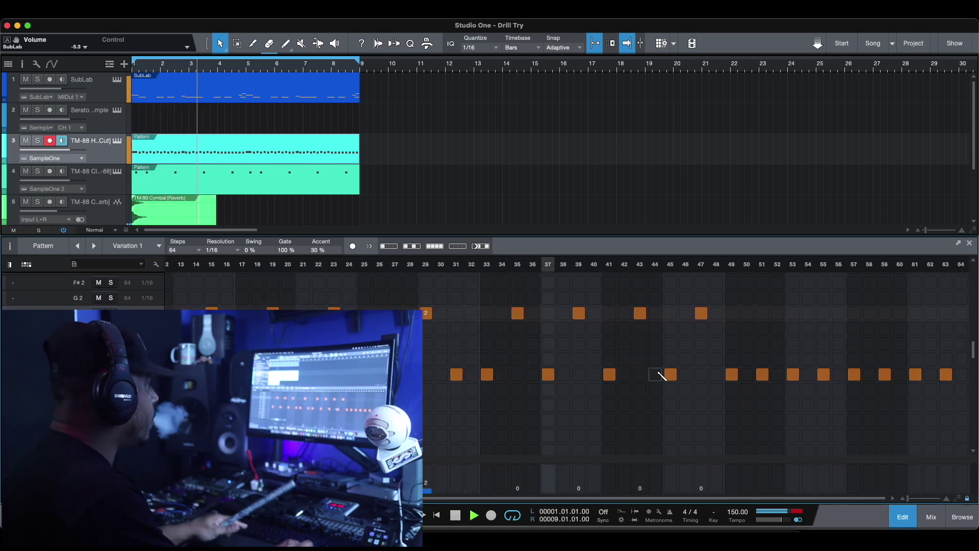
Move the hi-hat hits at steps 51, 55, 59 and 63 from C3 to G#2 and play the pattern.
{"action": "left_click", "coordinate": [762, 374]}
{"action": "key", "text": "space"}
{"action": "left_click", "coordinate": [762, 313]}
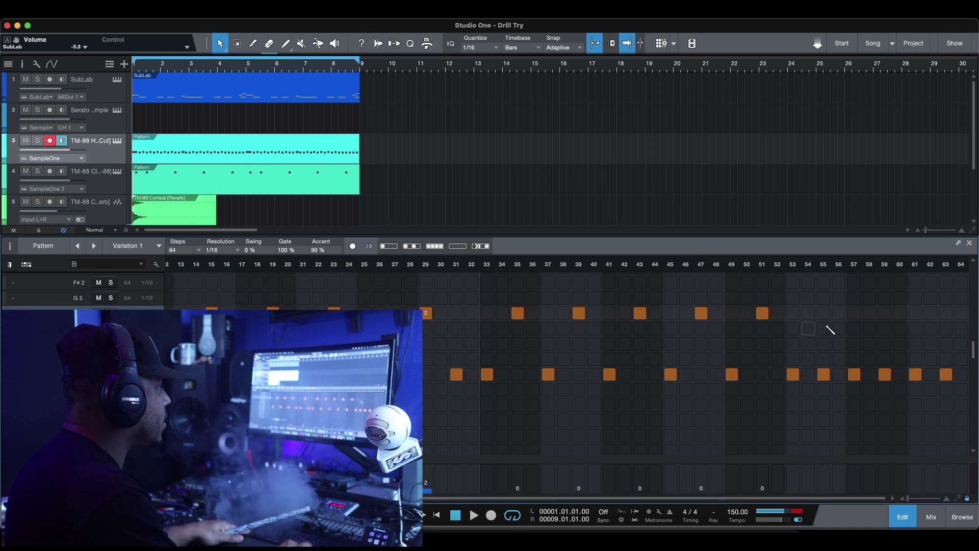
{"action": "left_click", "coordinate": [823, 313]}
{"action": "left_click", "coordinate": [823, 375]}
{"action": "left_click", "coordinate": [885, 313]}
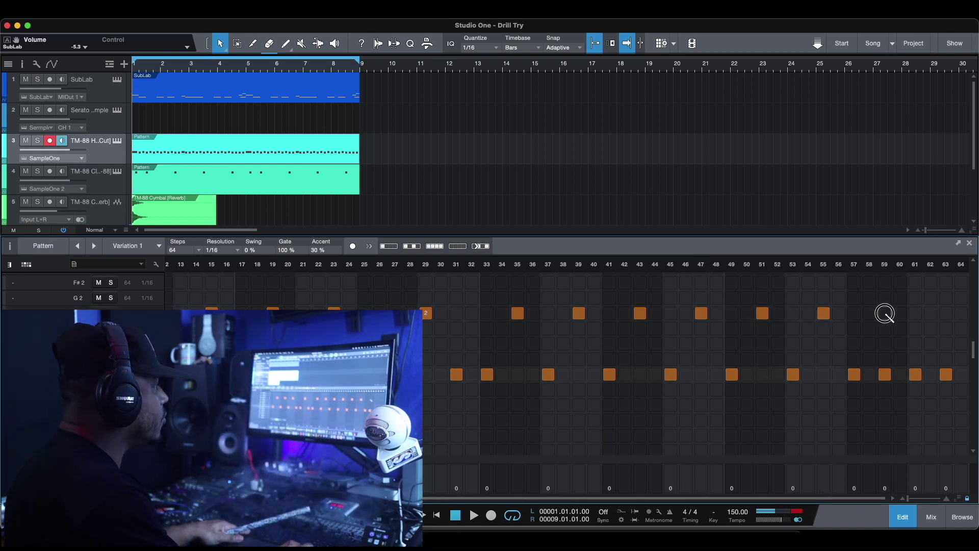
{"action": "left_click", "coordinate": [885, 374]}
{"action": "left_click", "coordinate": [945, 313]}
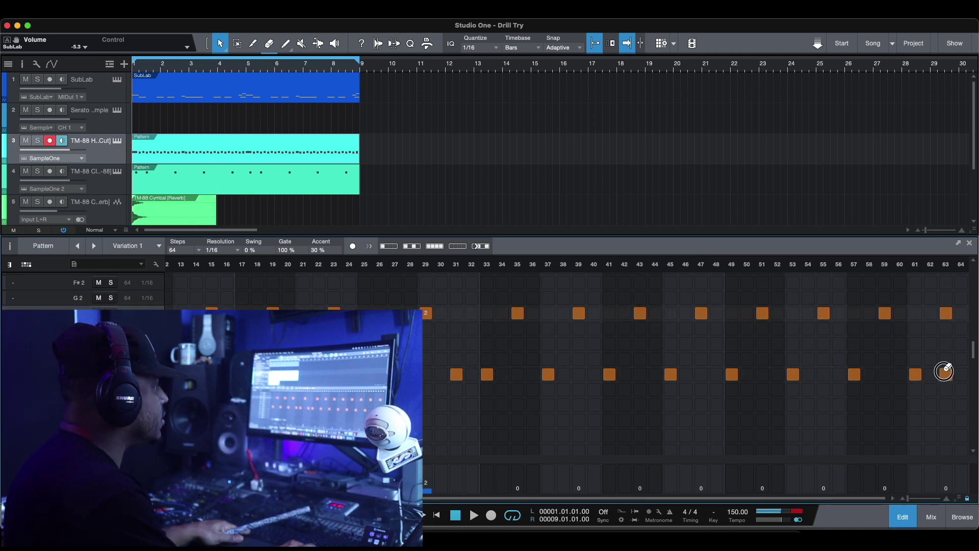
{"action": "left_click", "coordinate": [944, 371]}
{"action": "key", "text": "space"}
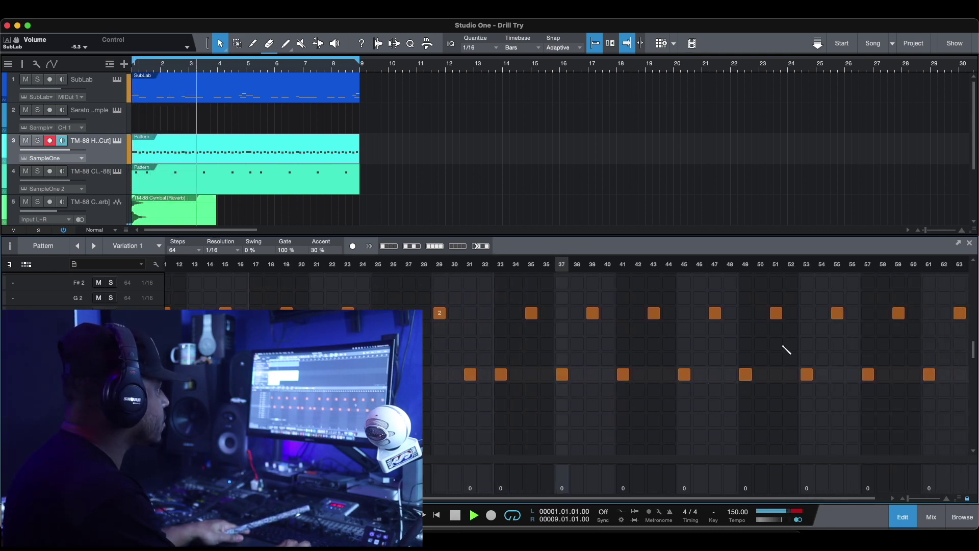
Set the repeat value of the G#2 hi-hat hits at steps 47 and 59 to 2 and audition the rolls.
{"action": "key", "text": "space"}
{"action": "left_click", "coordinate": [712, 313]}
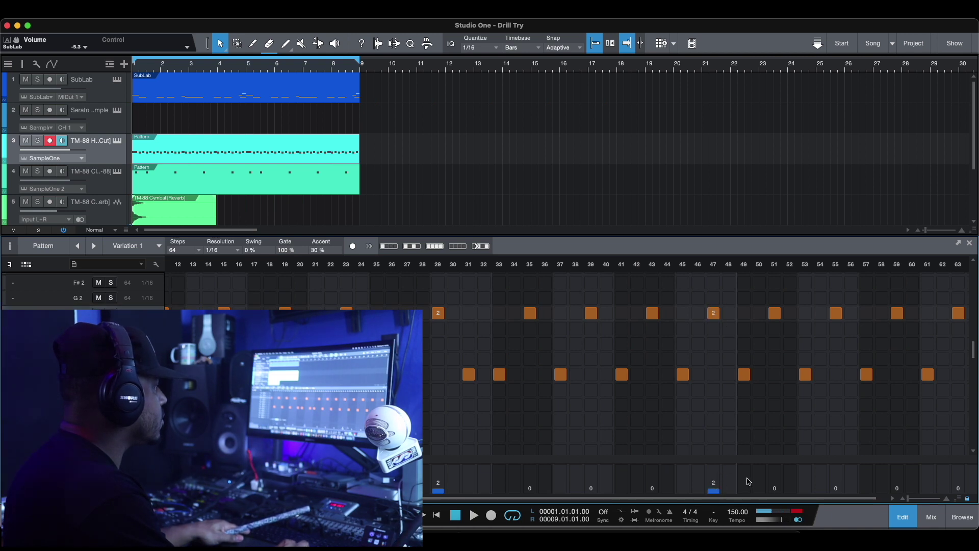
{"action": "left_click", "coordinate": [656, 265]}
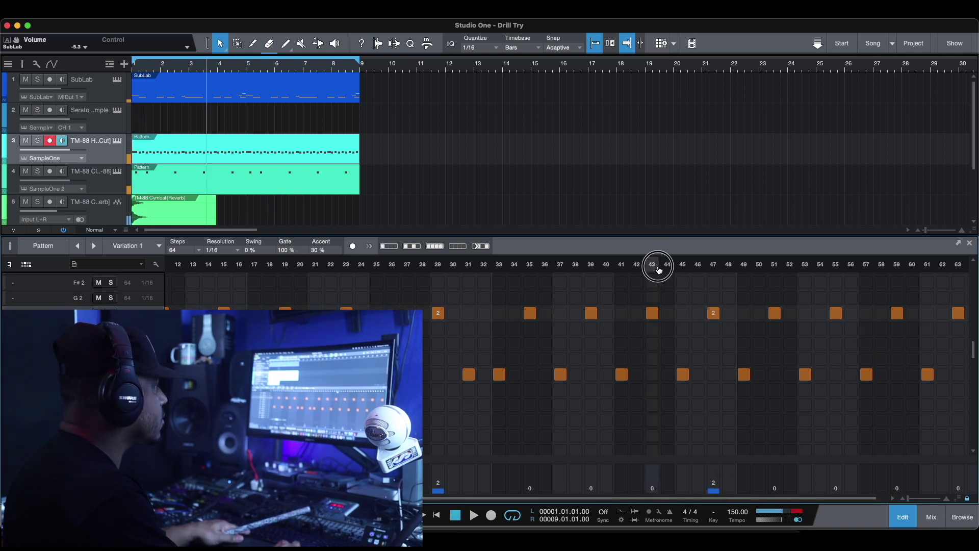
{"action": "key", "text": "space"}
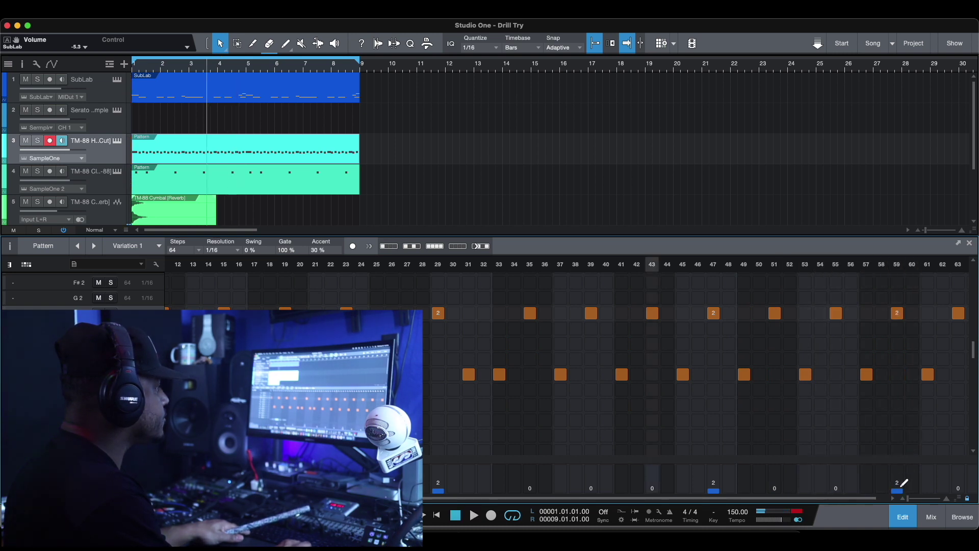
{"action": "key", "text": "space"}
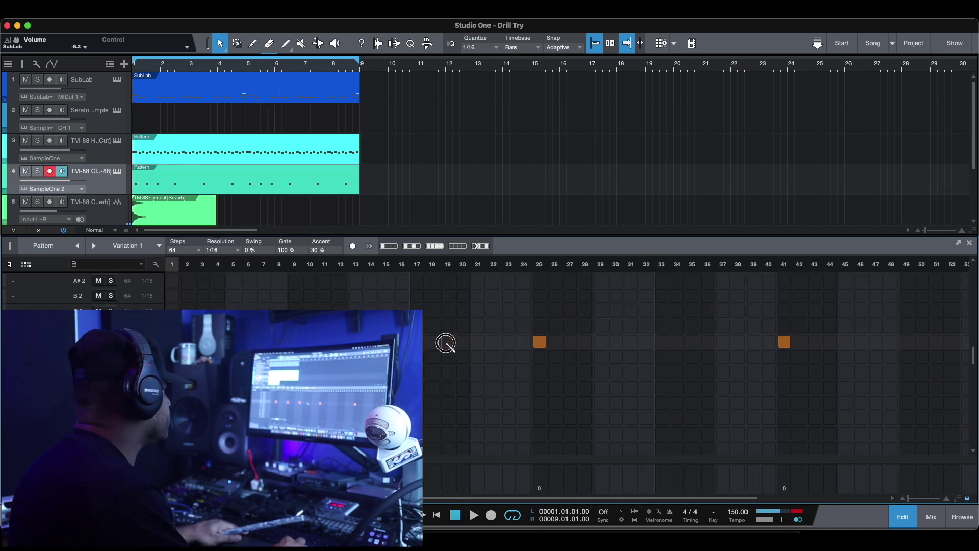
Add clap hits at steps 19, 47 and 51 in the row of the existing claps and play the pattern.
{"action": "left_click", "coordinate": [446, 343]}
{"action": "key", "text": "space"}
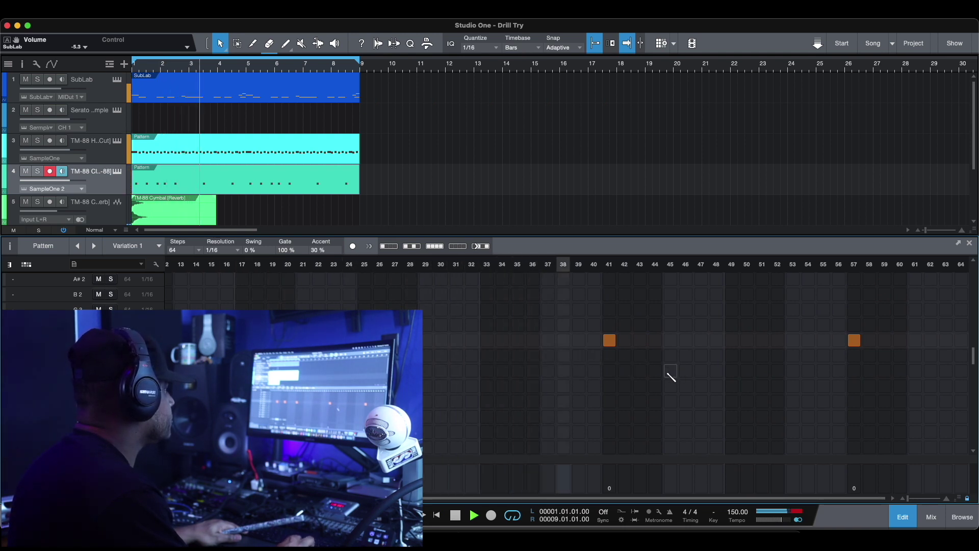
{"action": "key", "text": "space"}
{"action": "left_click", "coordinate": [700, 341]}
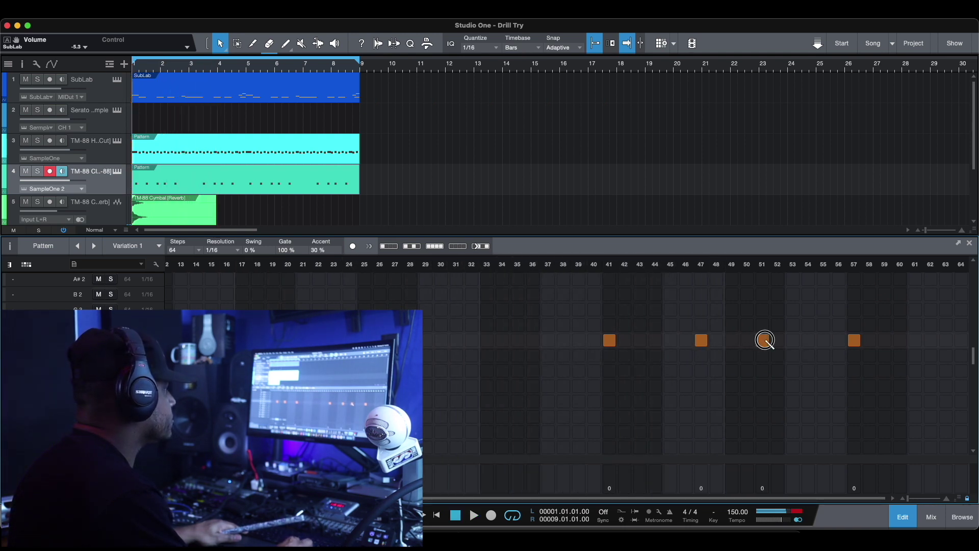
{"action": "key", "text": "space"}
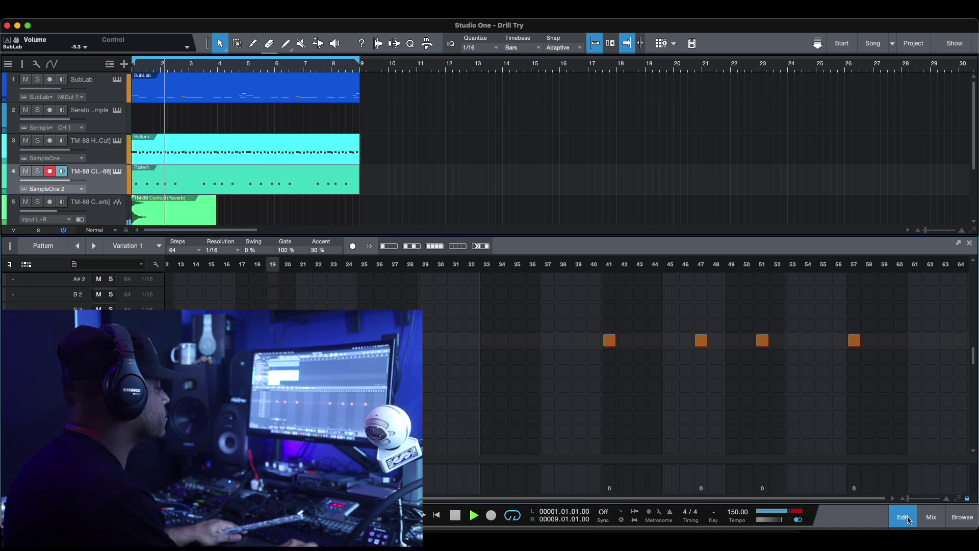
{"action": "key", "text": "space"}
Audition the Bongo 1 and Drill samples in the TM-88 Percs folder.
{"action": "left_click", "coordinate": [815, 231]}
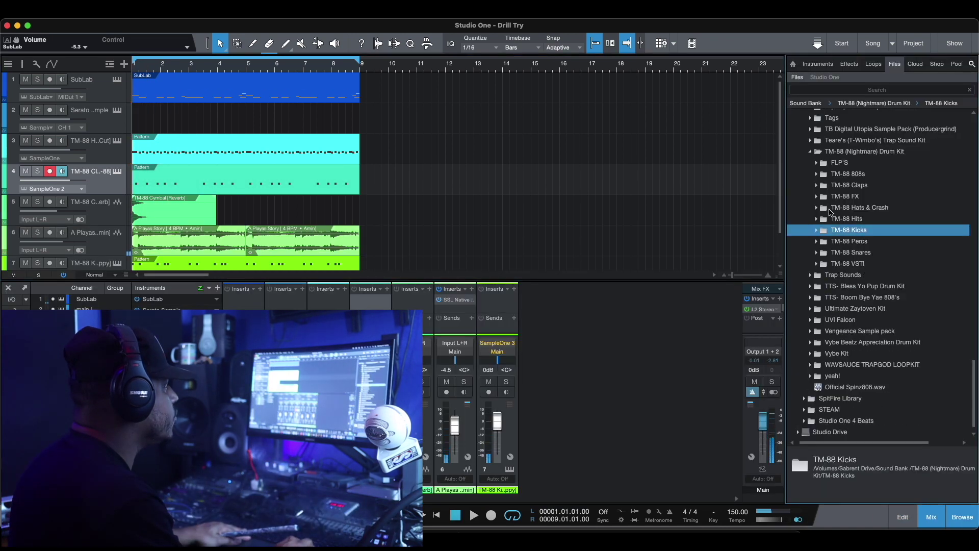
{"action": "left_click", "coordinate": [817, 241]}
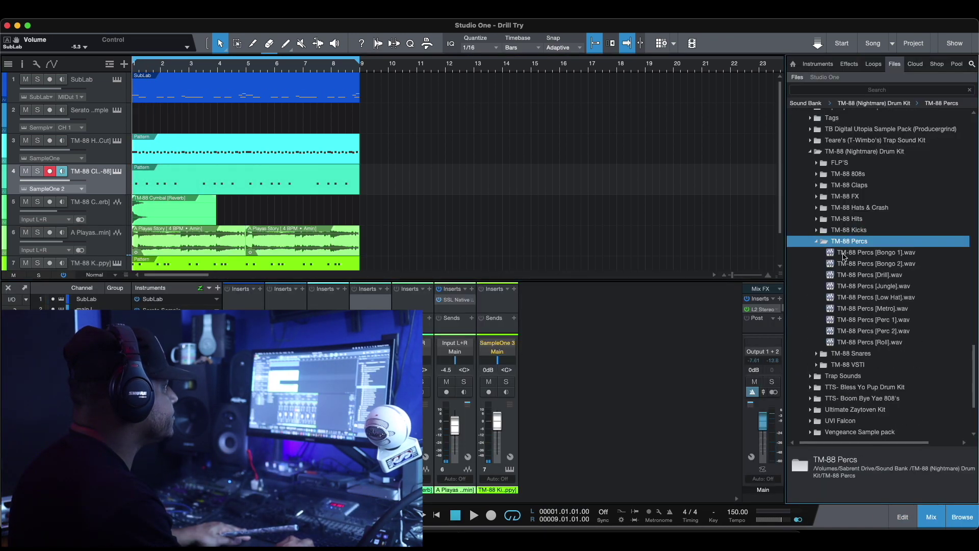
{"action": "left_click", "coordinate": [842, 254]}
{"action": "left_click", "coordinate": [843, 273]}
Audition the Cymbal [Reverb] and Open Hat 1, 2 and 3 samples in the TM-88 Hats & Crash folder.
{"action": "left_click", "coordinate": [817, 207]}
{"action": "left_click", "coordinate": [842, 230]}
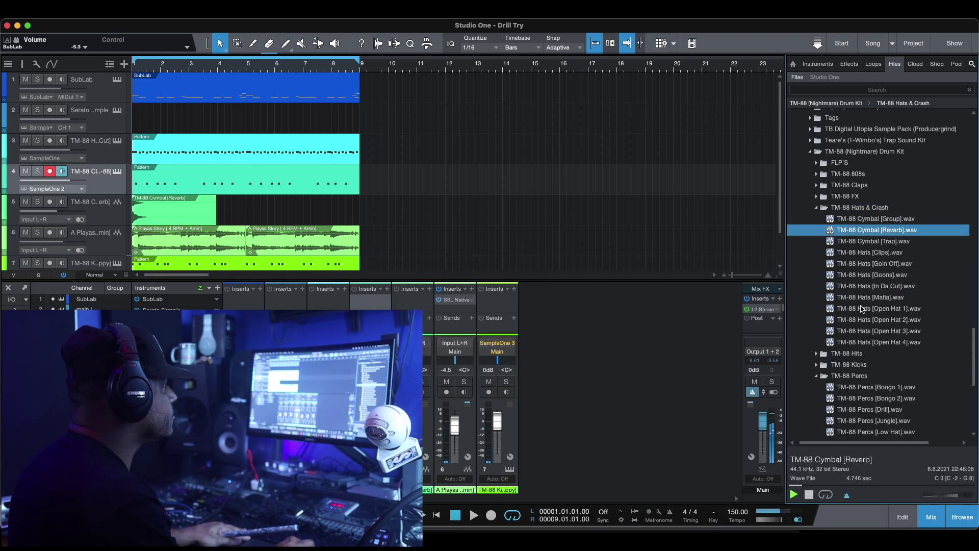
{"action": "left_click", "coordinate": [861, 308]}
{"action": "left_click", "coordinate": [857, 320]}
{"action": "left_click", "coordinate": [862, 332]}
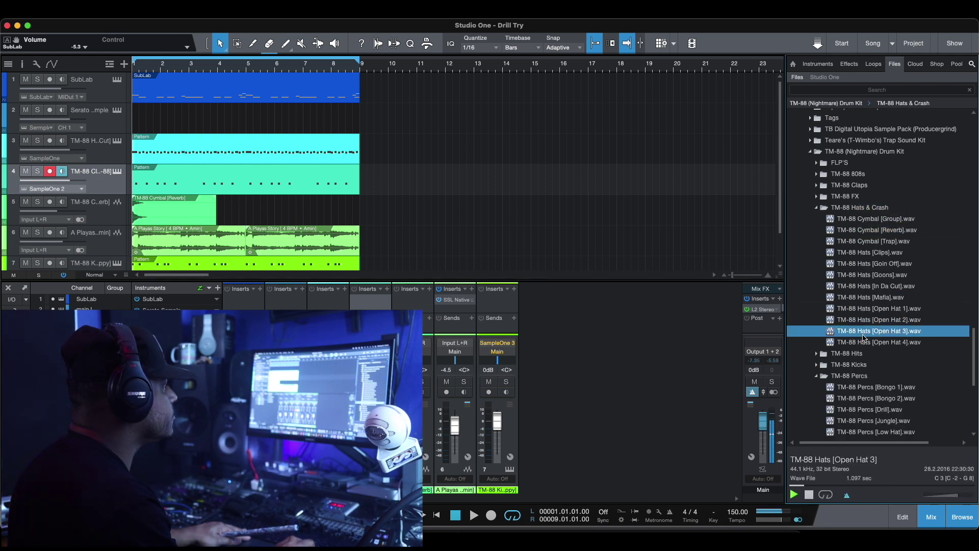
{"action": "left_click", "coordinate": [859, 321]}
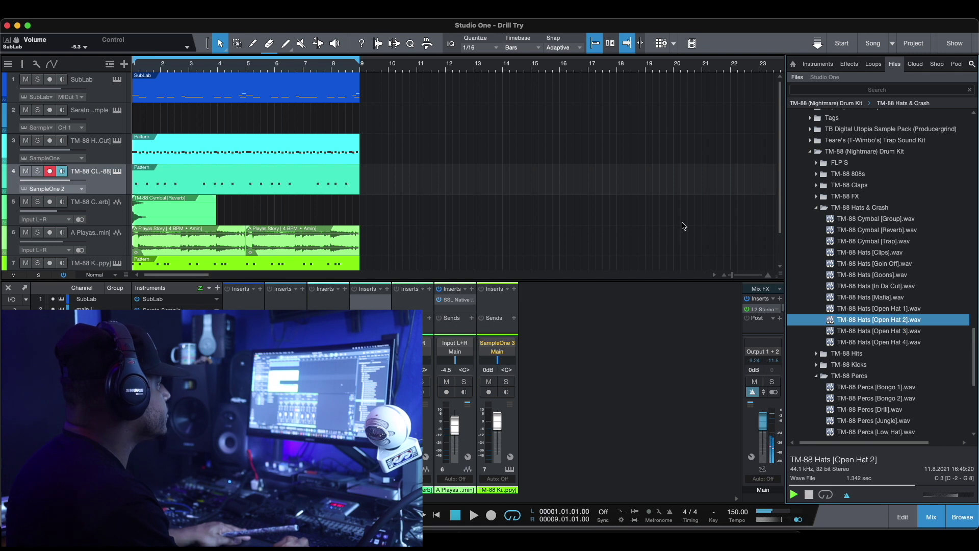
Place the TM-88 Hats [Open Hat 2] sample on a new track below the kick, on beat 2 of bar 1.
{"action": "scroll", "coordinate": [683, 226], "scroll_direction": "down", "scroll_amount": 2}
{"action": "scroll", "coordinate": [857, 294], "scroll_direction": "down", "scroll_amount": 2}
{"action": "left_click_drag", "start_coordinate": [832, 296], "coordinate": [146, 254]}
{"action": "key", "text": "space"}
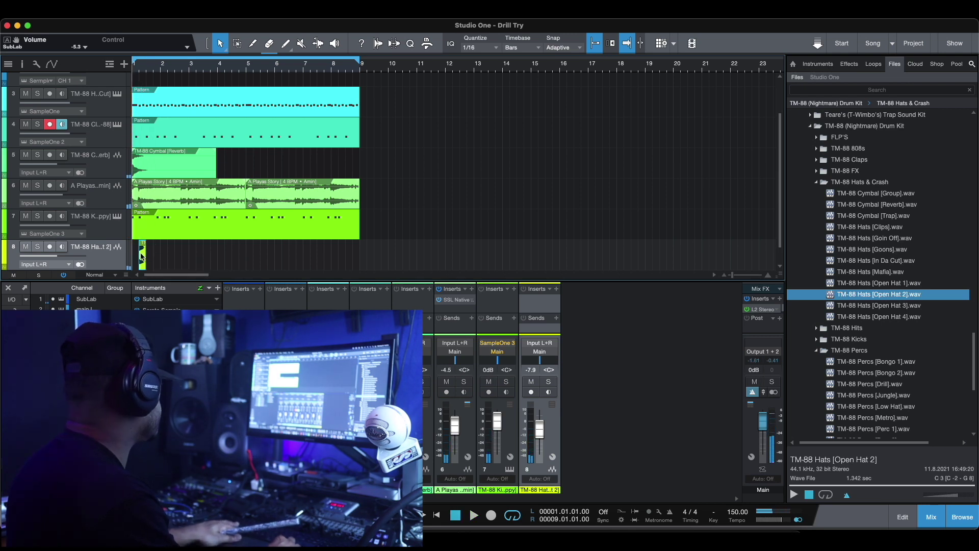
Duplicate the open hat clip every two beats up to the end of bar 8.
{"action": "mouse_move", "coordinate": [141, 257]}
{"action": "left_mouse_down", "text": "alt"}
{"action": "mouse_move", "coordinate": [161, 258]}
{"action": "mouse_move", "coordinate": [134, 258]}
{"action": "left_mouse_up", "text": "alt"}
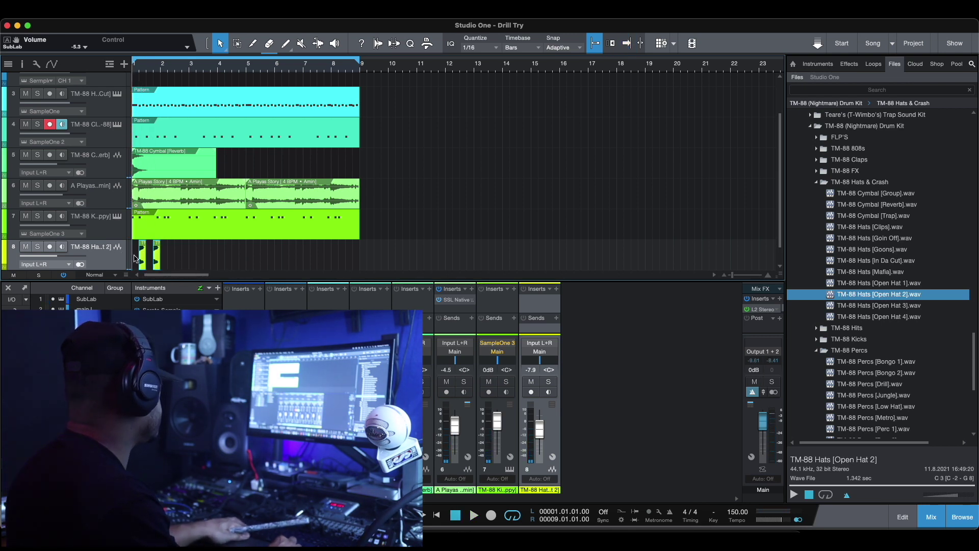
{"action": "key", "text": "d"}
{"action": "key", "text": "d"}
{"action": "key", "text": "d"}
{"action": "key", "text": "d"}
{"action": "key", "text": "d"}
{"action": "key", "text": "d"}
{"action": "key", "text": "d"}
{"action": "key", "text": "d"}
{"action": "key", "text": "d"}
{"action": "key", "text": "d"}
{"action": "key", "text": "d"}
{"action": "key", "text": "d"}
{"action": "key", "text": "d"}
{"action": "key", "text": "d"}
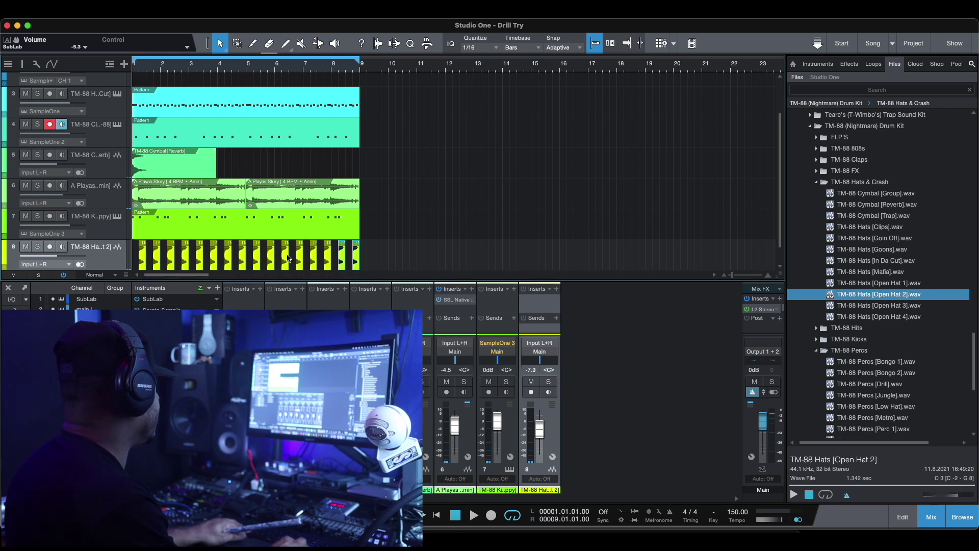
Lower the open hat track's volume to -16.1 dB, hide the mixer and play the full beat.
{"action": "key", "text": "space"}
{"action": "left_click_drag", "start_coordinate": [57, 257], "coordinate": [54, 257]}
{"action": "left_click", "coordinate": [937, 520]}
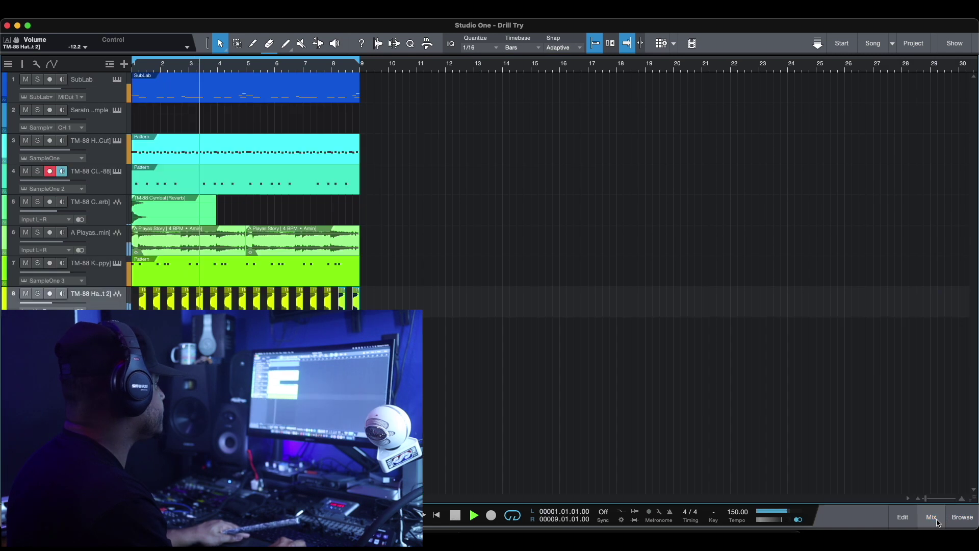
{"action": "left_click_drag", "start_coordinate": [56, 304], "coordinate": [49, 304]}
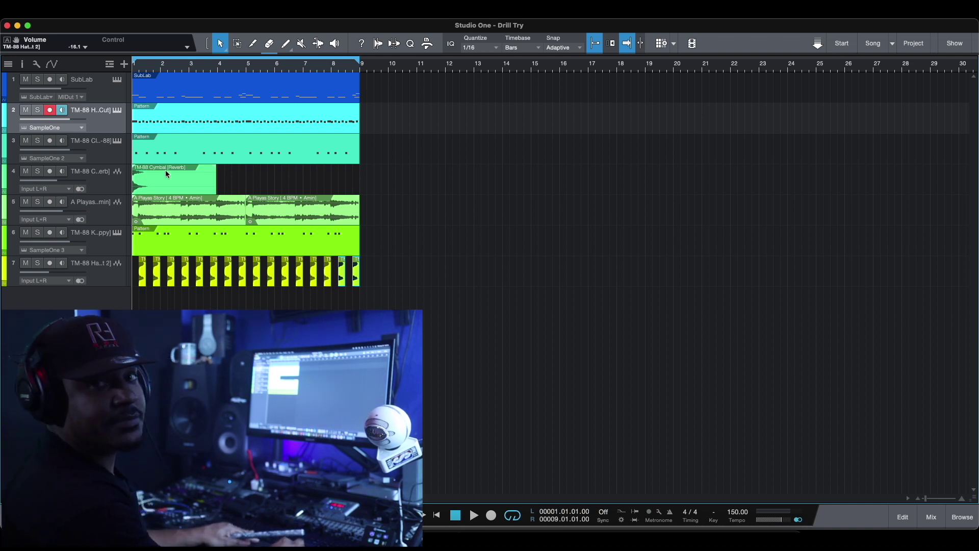
{"action": "key", "text": "space"}
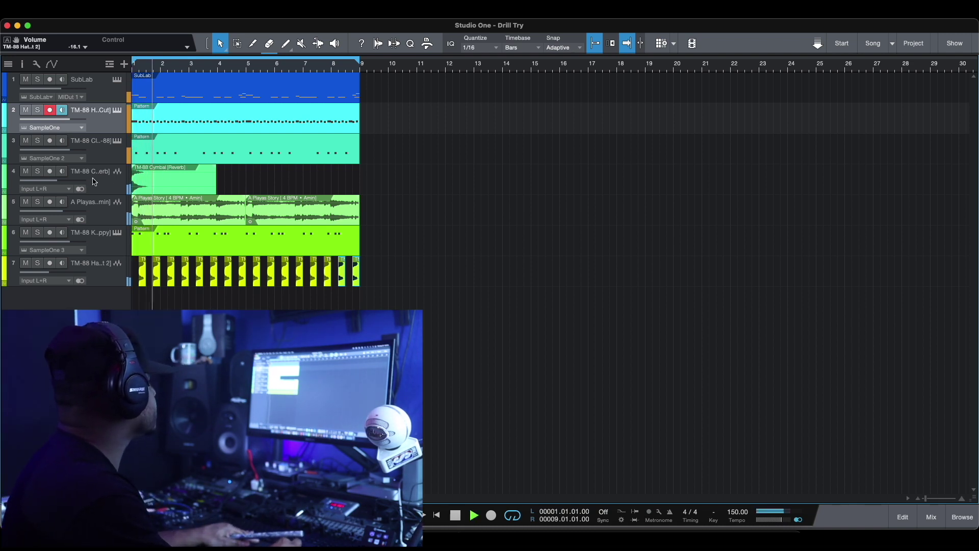